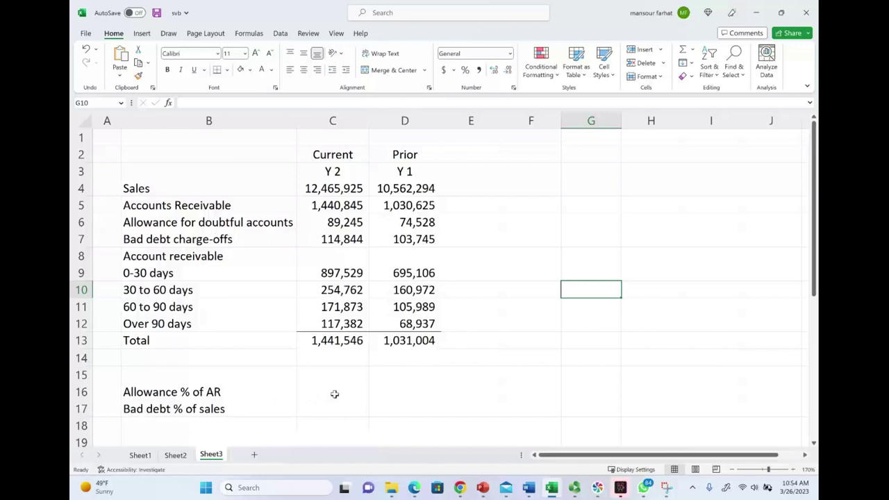
- Set the font colour of the Allowance % of AR cells C16:D16 to Automatic
{"action": "left_click_drag", "start_coordinate": [334, 394], "coordinate": [405, 390]}
{"action": "key", "text": "ctrl+shift+5"}
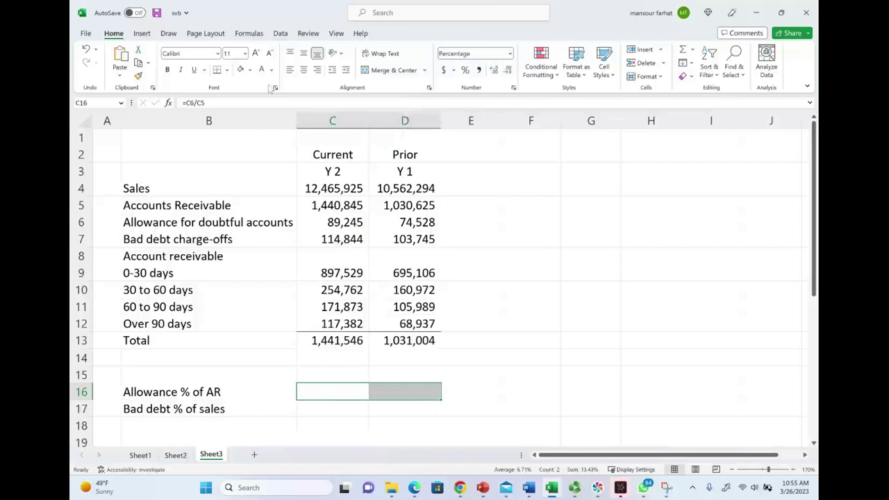
{"action": "left_click", "coordinate": [272, 70]}
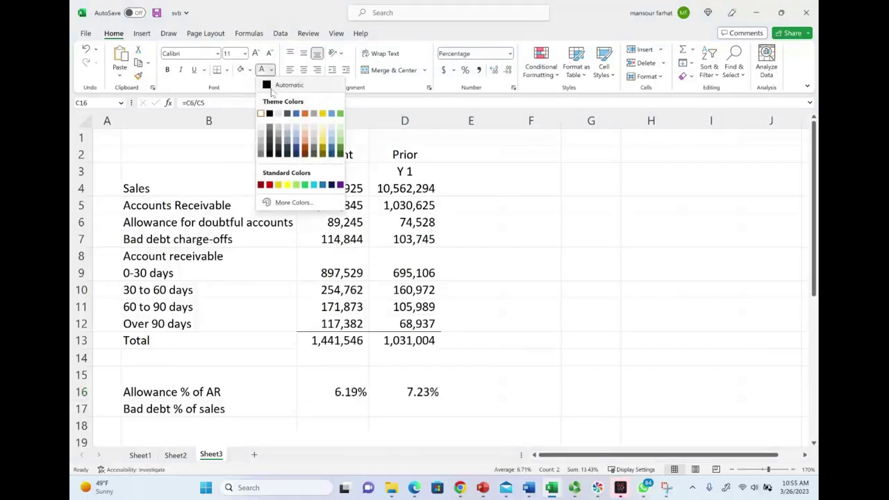
{"action": "left_click", "coordinate": [268, 86]}
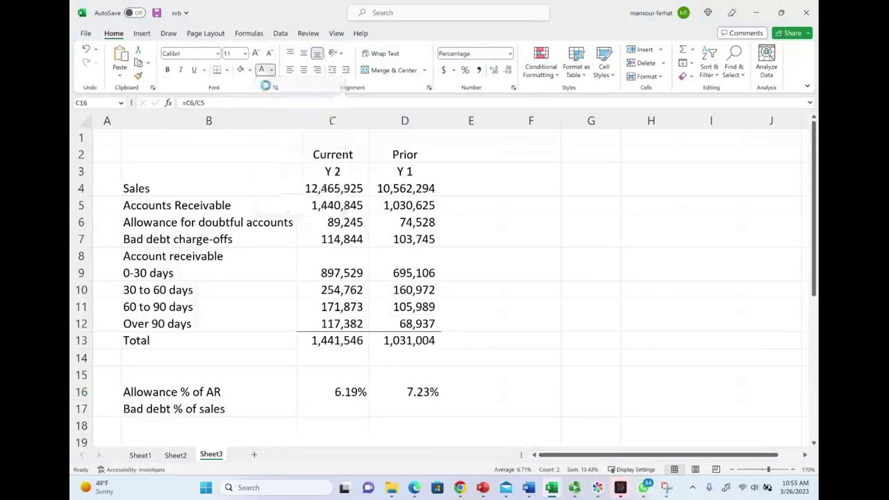
- Inspect the formulas behind the prior-year and current-year Allowance % of AR values in D16 and C16
{"action": "double_click", "coordinate": [420, 393]}
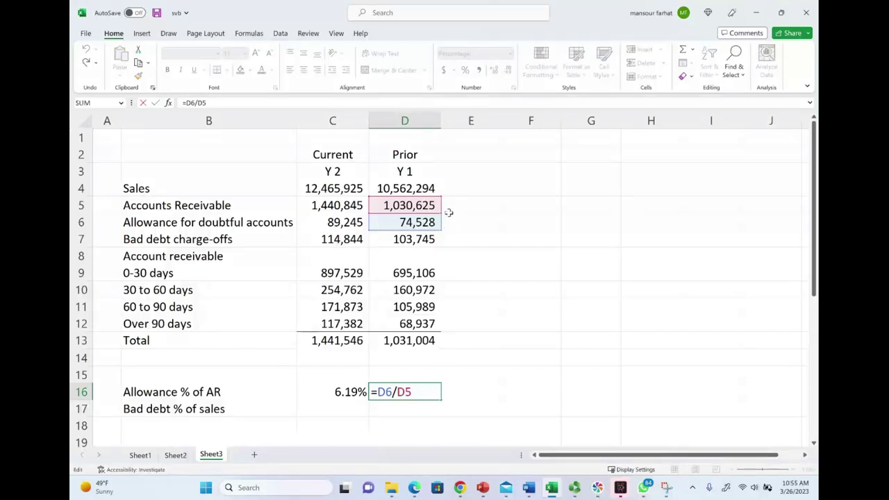
{"action": "key", "text": "ctrl+Return"}
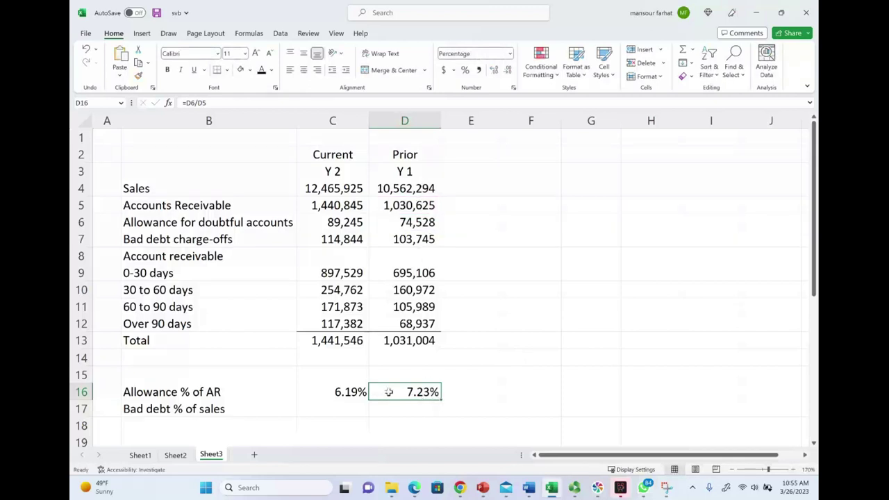
{"action": "double_click", "coordinate": [355, 395]}
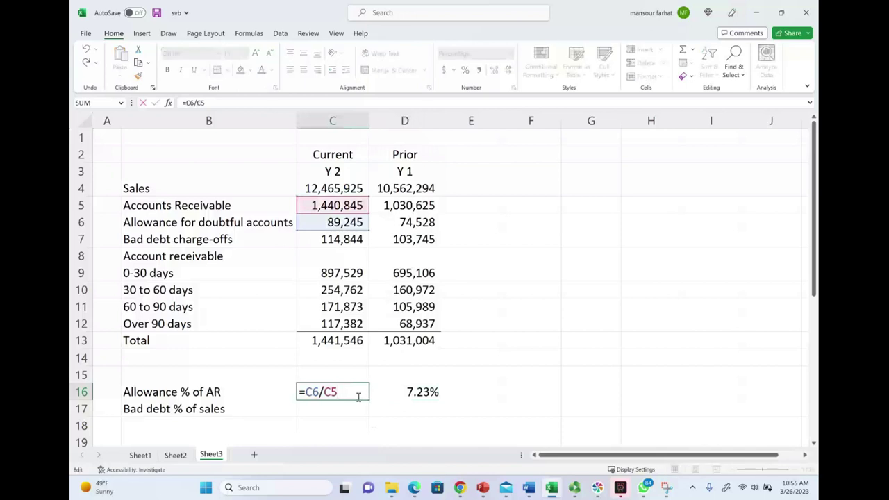
{"action": "key", "text": "Escape"}
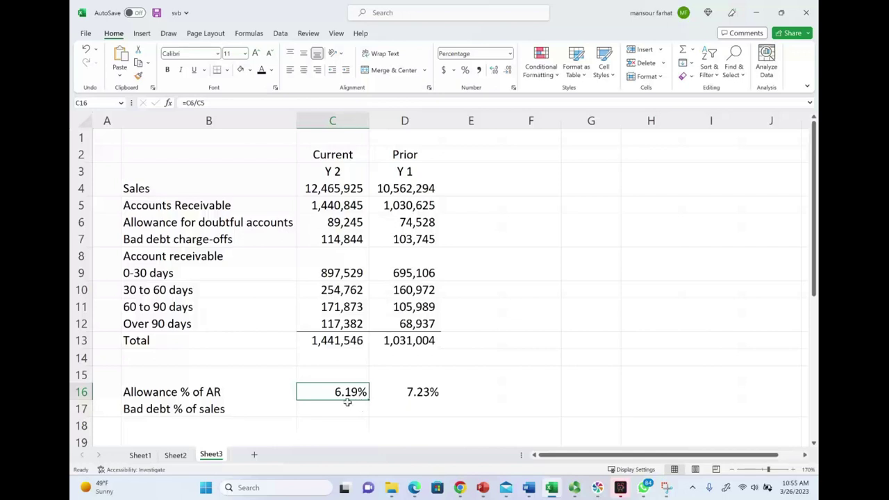
- Apply the Automatic font colour to the Bad debt % of sales cells C17:D17 and check the formula in D17
{"action": "left_click", "coordinate": [422, 412]}
{"action": "left_click_drag", "start_coordinate": [422, 412], "coordinate": [338, 410]}
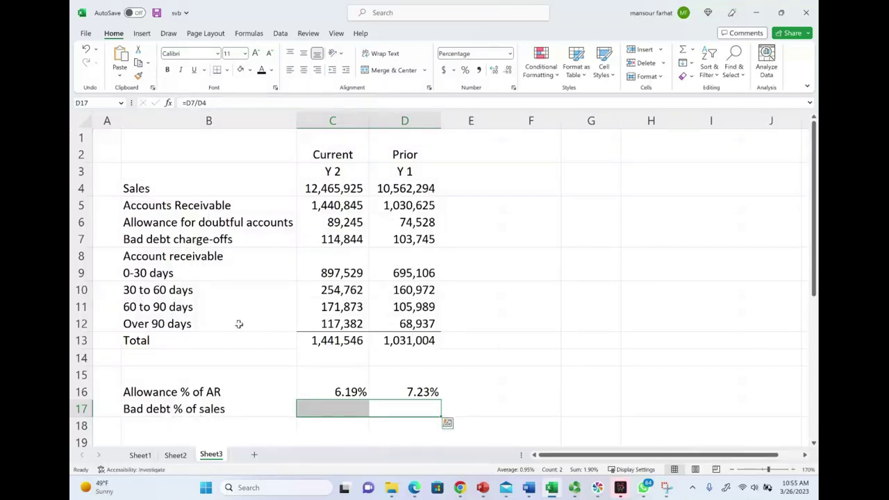
{"action": "left_click", "coordinate": [261, 72]}
{"action": "double_click", "coordinate": [435, 410]}
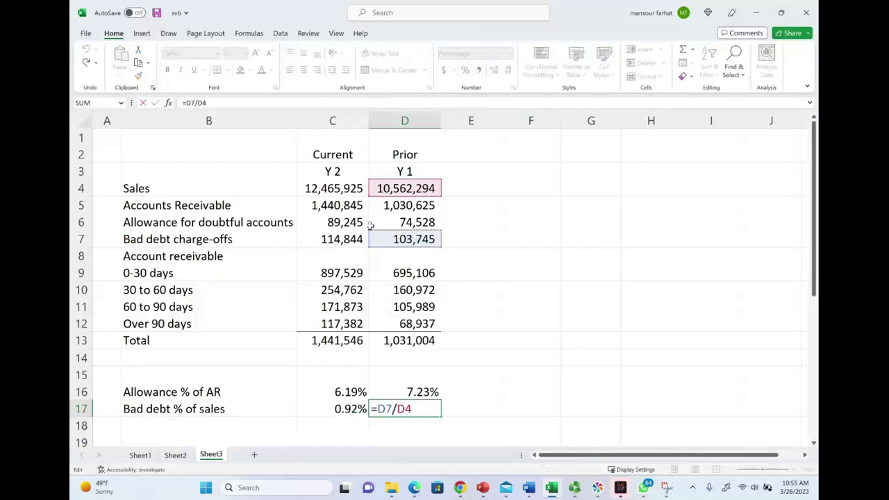
{"action": "left_click", "coordinate": [506, 394]}
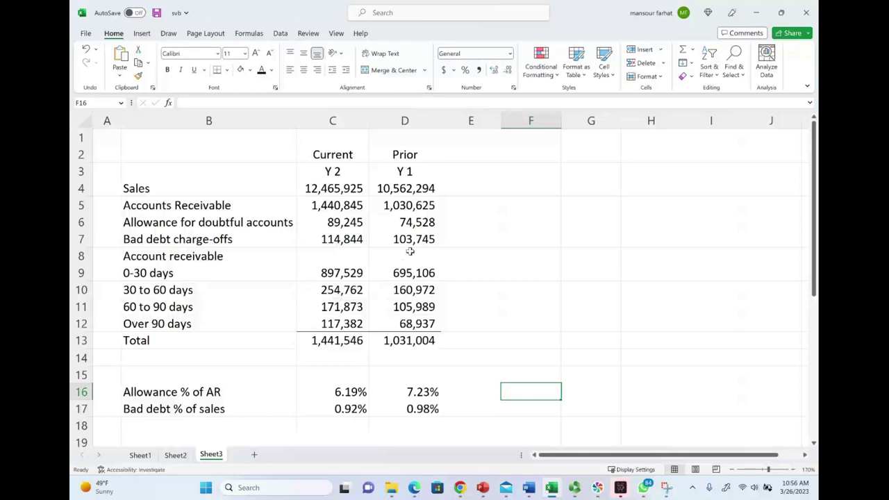
- Apply the Automatic font colour to the Allowance for doubtful accounts dollar change in E6 and percentage change in F6
{"action": "left_click", "coordinate": [469, 222]}
{"action": "left_click", "coordinate": [262, 71]}
{"action": "double_click", "coordinate": [489, 223]}
{"action": "left_click", "coordinate": [548, 221]}
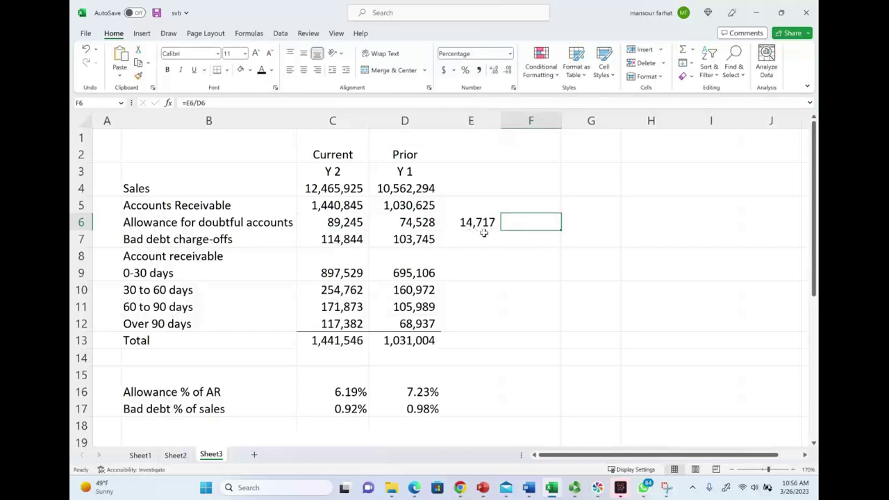
{"action": "left_click", "coordinate": [417, 225]}
{"action": "left_click", "coordinate": [351, 228]}
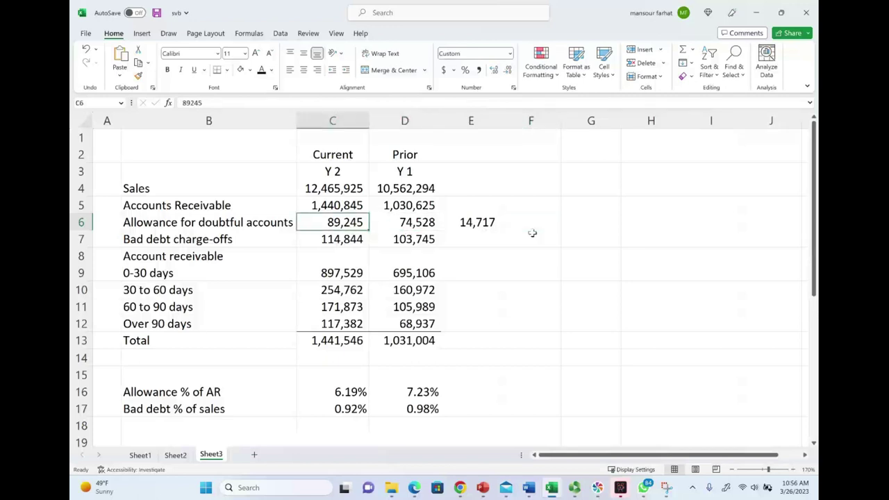
{"action": "left_click", "coordinate": [514, 223]}
{"action": "left_click", "coordinate": [262, 69]}
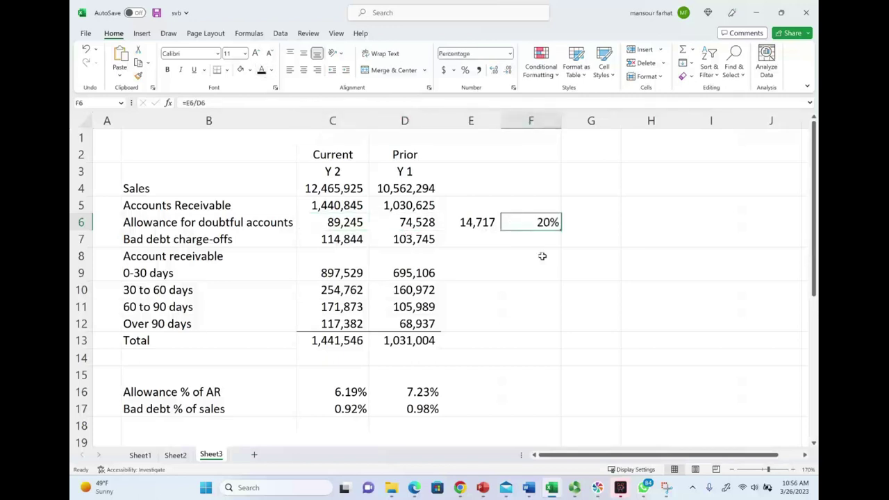
- Apply the Automatic font colour to the Accounts Receivable dollar change in E5 and percentage change in F5
{"action": "left_click", "coordinate": [537, 267]}
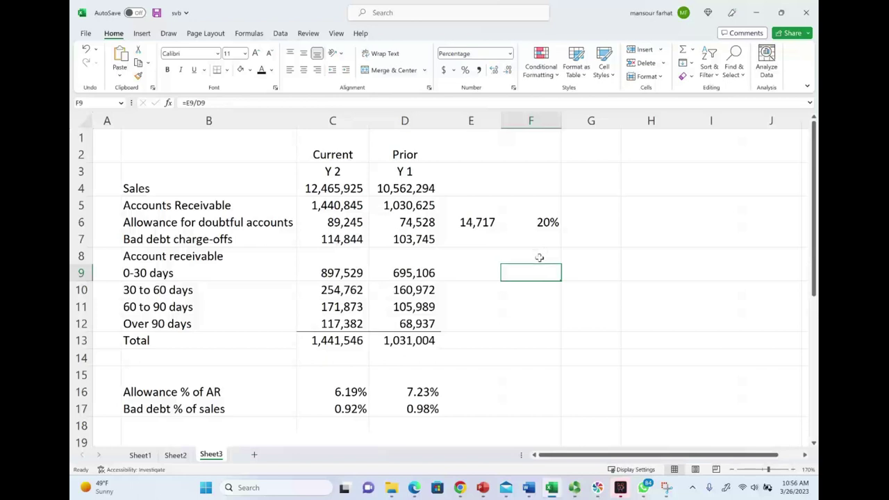
{"action": "left_click", "coordinate": [474, 203]}
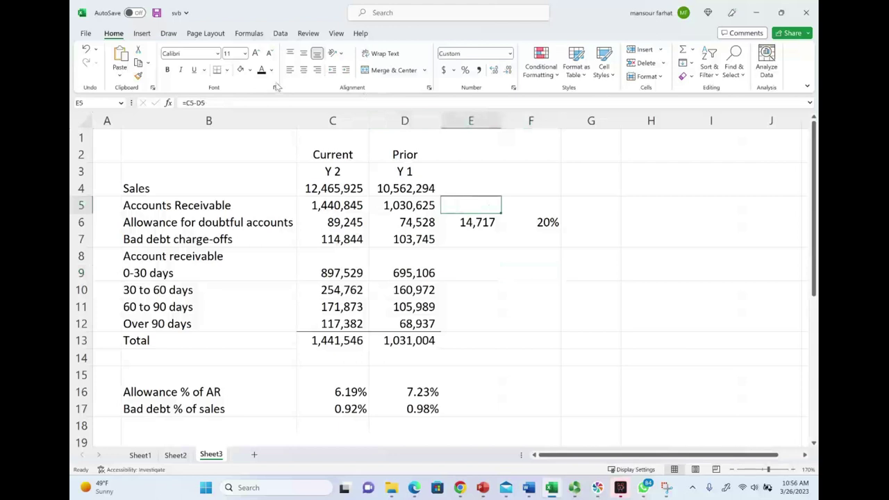
{"action": "left_click", "coordinate": [262, 70]}
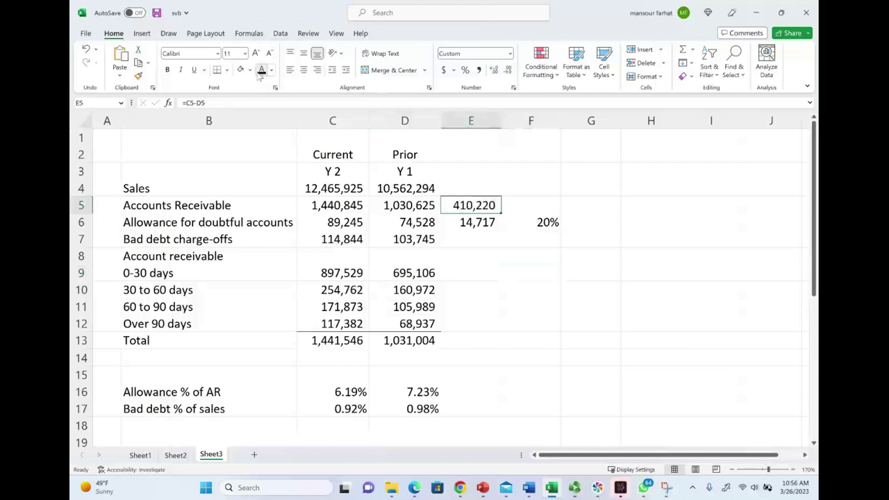
{"action": "double_click", "coordinate": [485, 205]}
{"action": "key", "text": "Escape"}
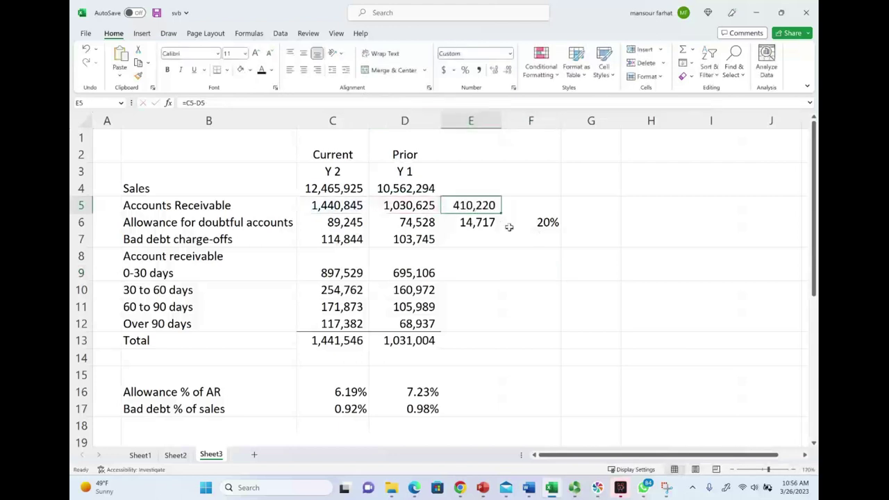
{"action": "left_click", "coordinate": [532, 207]}
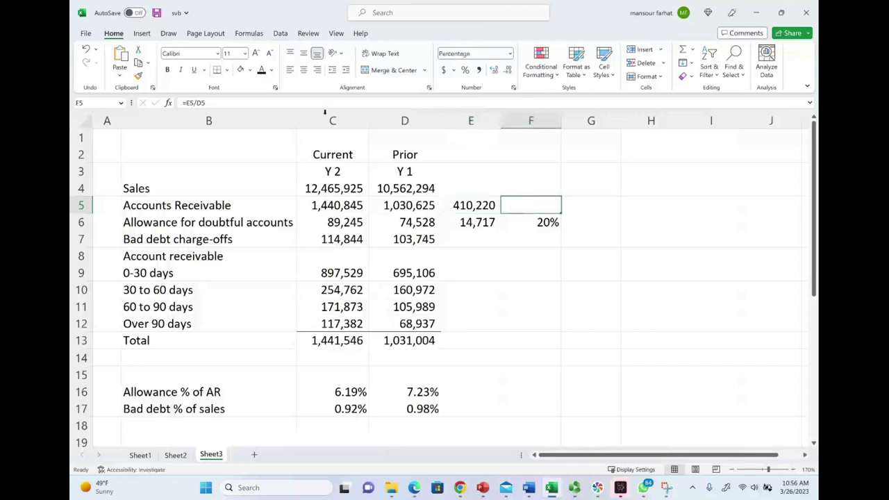
{"action": "left_click", "coordinate": [261, 70]}
{"action": "left_click", "coordinate": [669, 257]}
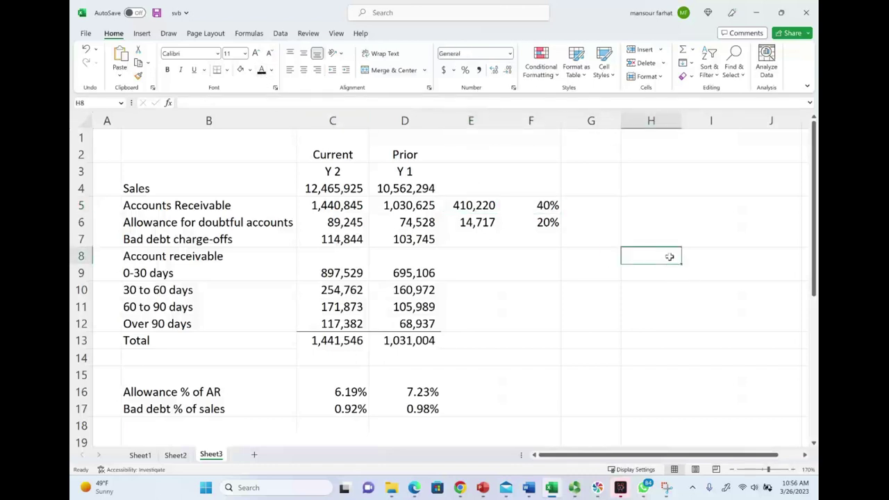
- Draw a black ink bracket beside the percentage changes in F5:F6 and circle each of the two values
{"action": "mouse_move", "coordinate": [564, 196]}
{"action": "left_mouse_down"}
{"action": "mouse_move", "coordinate": [580, 227]}
{"action": "mouse_move", "coordinate": [555, 236]}
{"action": "left_mouse_up"}
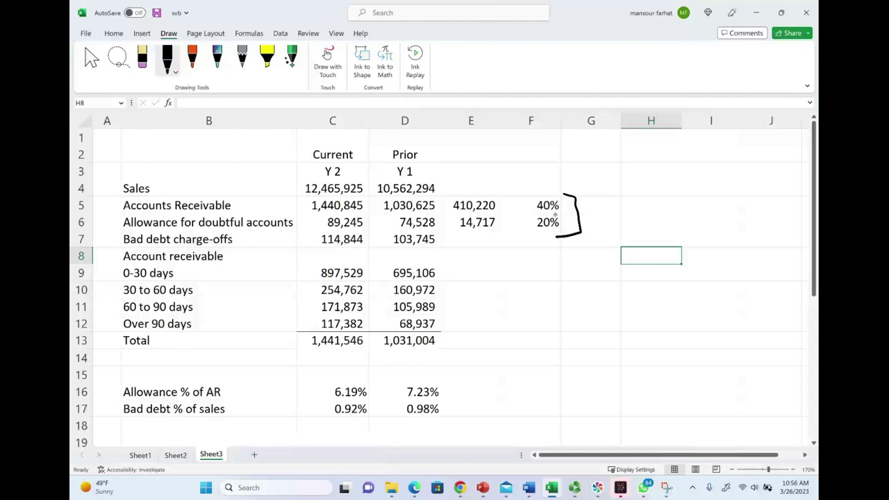
{"action": "mouse_move", "coordinate": [552, 212]}
{"action": "left_mouse_down"}
{"action": "mouse_move", "coordinate": [568, 223]}
{"action": "mouse_move", "coordinate": [549, 213]}
{"action": "left_mouse_up"}
{"action": "mouse_move", "coordinate": [552, 195]}
{"action": "left_mouse_down"}
{"action": "mouse_move", "coordinate": [543, 194]}
{"action": "mouse_move", "coordinate": [570, 219]}
{"action": "mouse_move", "coordinate": [573, 200]}
{"action": "mouse_move", "coordinate": [550, 195]}
{"action": "left_mouse_up"}
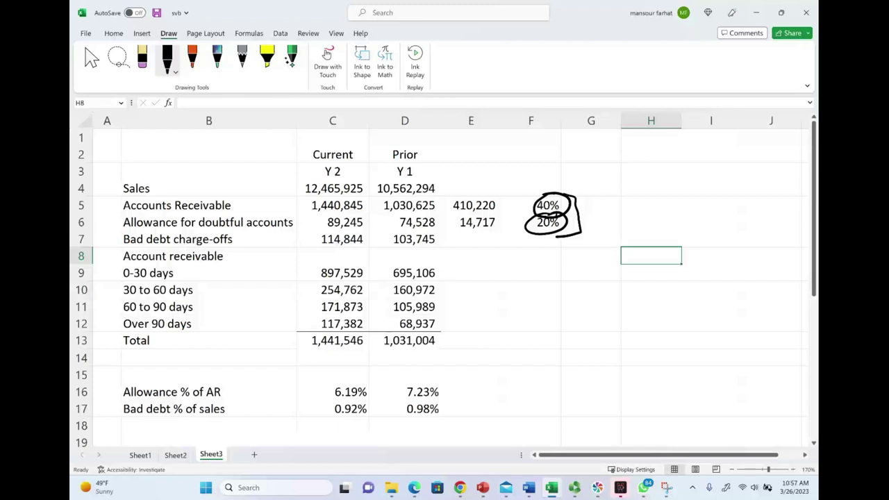
- Circle the current Allowance % of AR in ink, draw an arrow from D17 to C17, and remove the ink around F5:F6
{"action": "mouse_move", "coordinate": [351, 381]}
{"action": "left_mouse_down"}
{"action": "mouse_move", "coordinate": [345, 402]}
{"action": "mouse_move", "coordinate": [362, 379]}
{"action": "mouse_move", "coordinate": [351, 380]}
{"action": "left_mouse_up"}
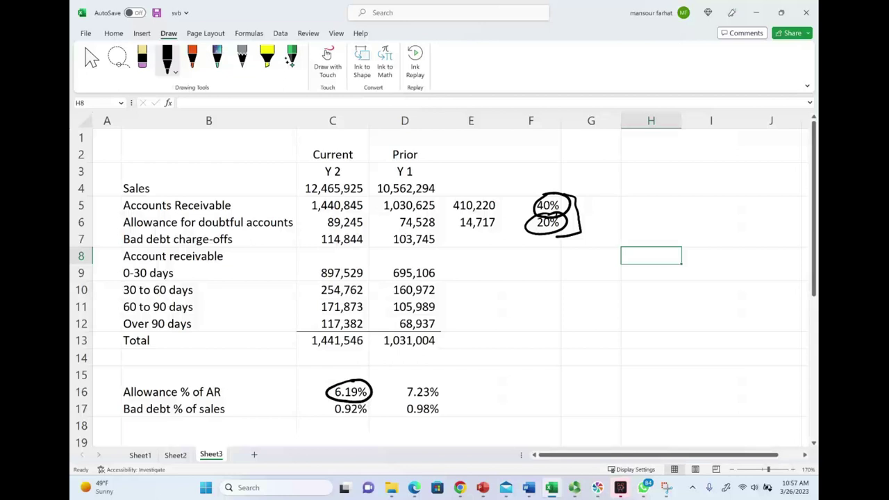
{"action": "mouse_move", "coordinate": [415, 414]}
{"action": "left_mouse_down"}
{"action": "mouse_move", "coordinate": [375, 430]}
{"action": "mouse_move", "coordinate": [352, 421]}
{"action": "mouse_move", "coordinate": [365, 422]}
{"action": "left_mouse_up"}
{"action": "key", "text": "ctrl+z"}
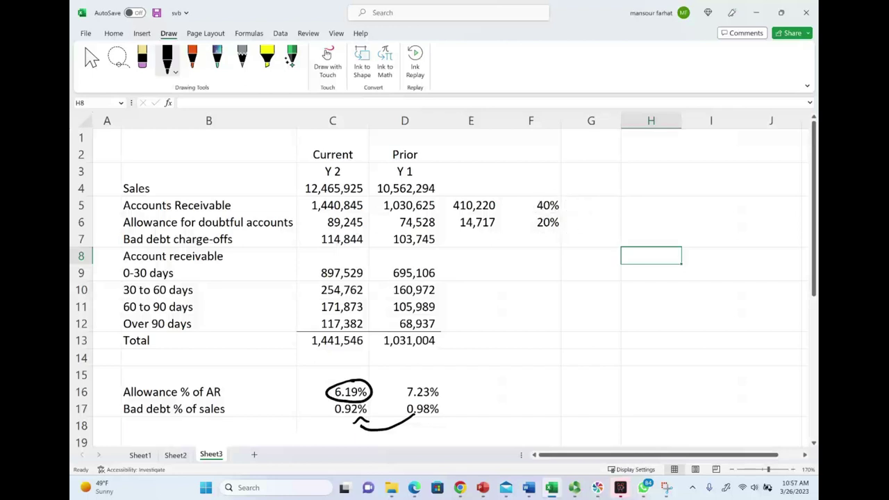
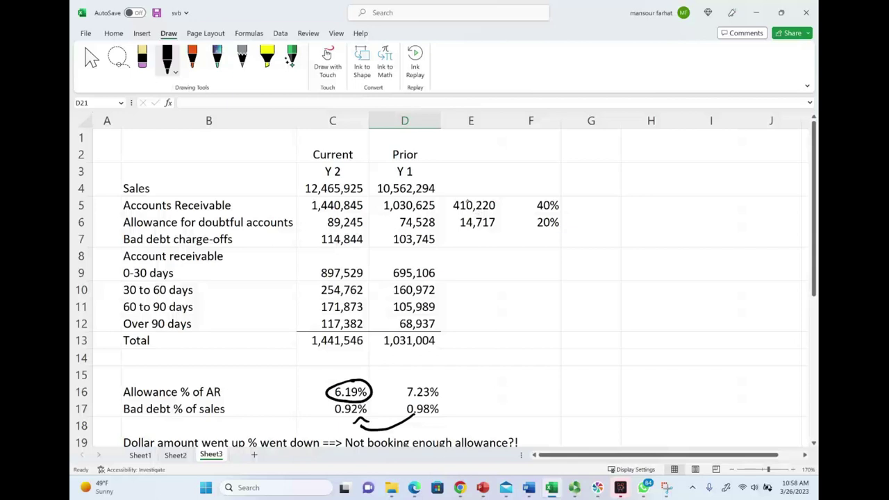
- Circle the allowance's dollar change in E6, draw a down arrow beside F6, and remove the ink around the row 16 and 17 ratios
{"action": "mouse_move", "coordinate": [479, 215]}
{"action": "left_mouse_down"}
{"action": "mouse_move", "coordinate": [460, 212]}
{"action": "mouse_move", "coordinate": [502, 226]}
{"action": "mouse_move", "coordinate": [489, 210]}
{"action": "mouse_move", "coordinate": [540, 223]}
{"action": "left_mouse_up"}
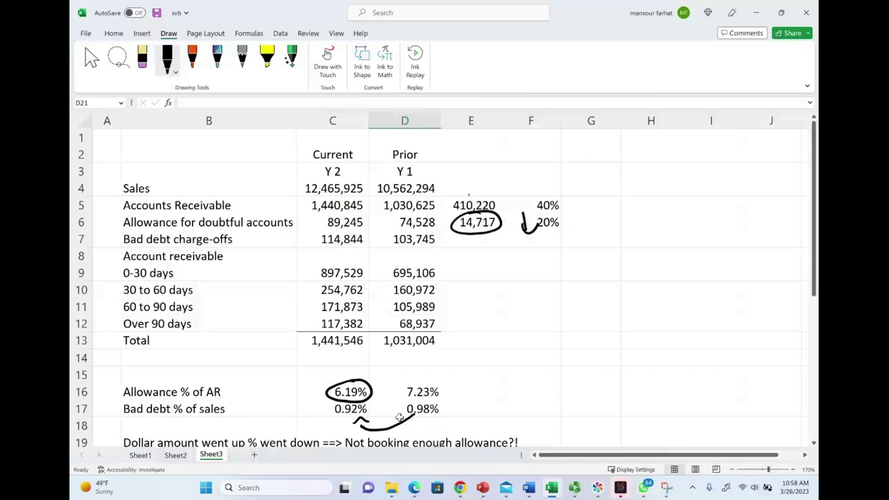
{"action": "scroll", "coordinate": [393, 415], "scroll_direction": "down", "scroll_amount": 1}
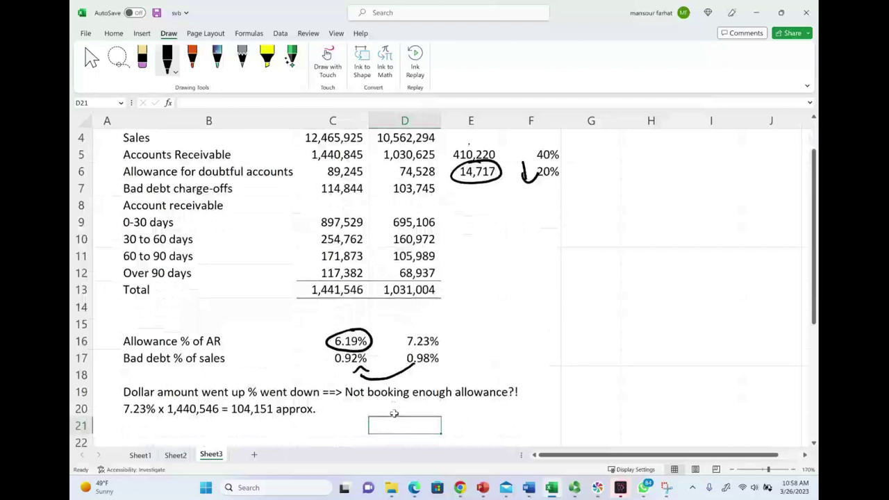
{"action": "scroll", "coordinate": [394, 413], "scroll_direction": "up", "scroll_amount": 1}
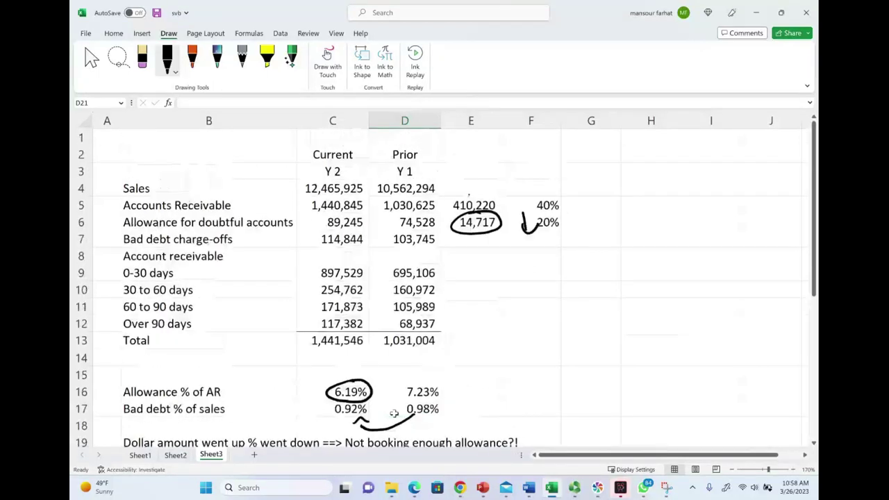
{"action": "key", "text": "ctrl+z"}
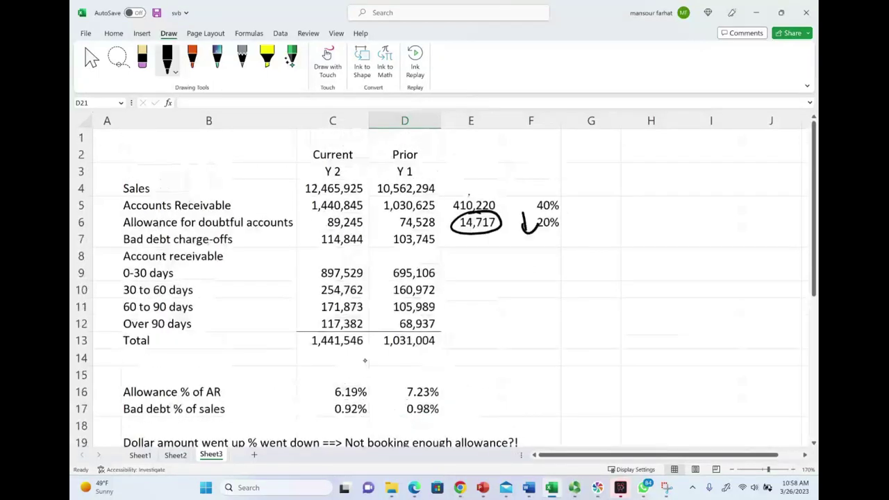
- Circle the prior-year Allowance % of AR, add an arrow and a check mark, and handwrite "Audited" with a double underline beside it
{"action": "mouse_move", "coordinate": [428, 381]}
{"action": "left_mouse_down"}
{"action": "mouse_move", "coordinate": [414, 379]}
{"action": "mouse_move", "coordinate": [448, 401]}
{"action": "mouse_move", "coordinate": [425, 379]}
{"action": "mouse_move", "coordinate": [479, 391]}
{"action": "left_mouse_up"}
{"action": "mouse_move", "coordinate": [471, 385]}
{"action": "left_mouse_down"}
{"action": "mouse_move", "coordinate": [472, 398]}
{"action": "mouse_move", "coordinate": [553, 349]}
{"action": "left_mouse_up"}
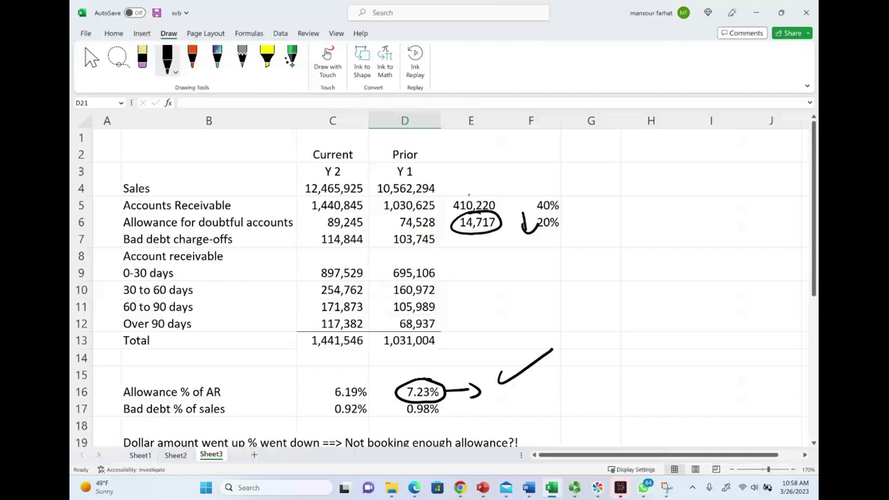
{"action": "mouse_move", "coordinate": [539, 383]}
{"action": "left_mouse_down"}
{"action": "mouse_move", "coordinate": [549, 403]}
{"action": "mouse_move", "coordinate": [580, 393]}
{"action": "mouse_move", "coordinate": [602, 368]}
{"action": "mouse_move", "coordinate": [614, 380]}
{"action": "mouse_move", "coordinate": [651, 375]}
{"action": "left_mouse_up"}
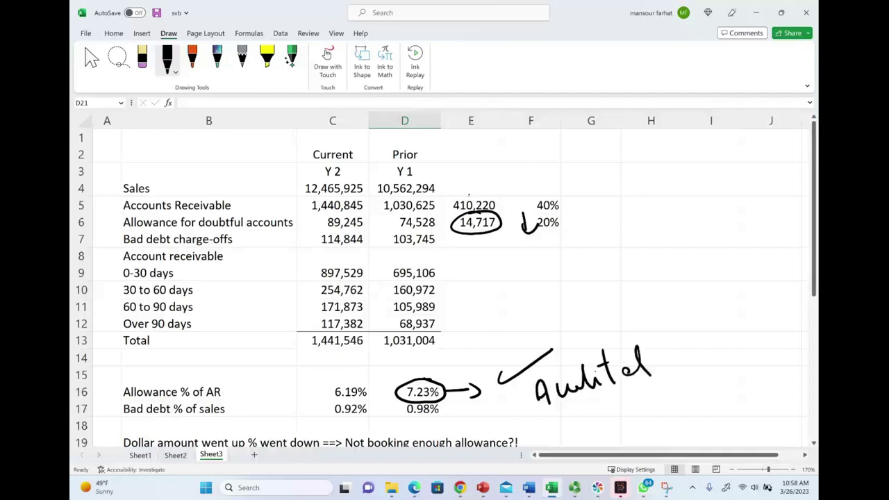
{"action": "left_click_drag", "start_coordinate": [553, 419], "coordinate": [659, 389]}
{"action": "left_click_drag", "start_coordinate": [556, 430], "coordinate": [656, 400]}
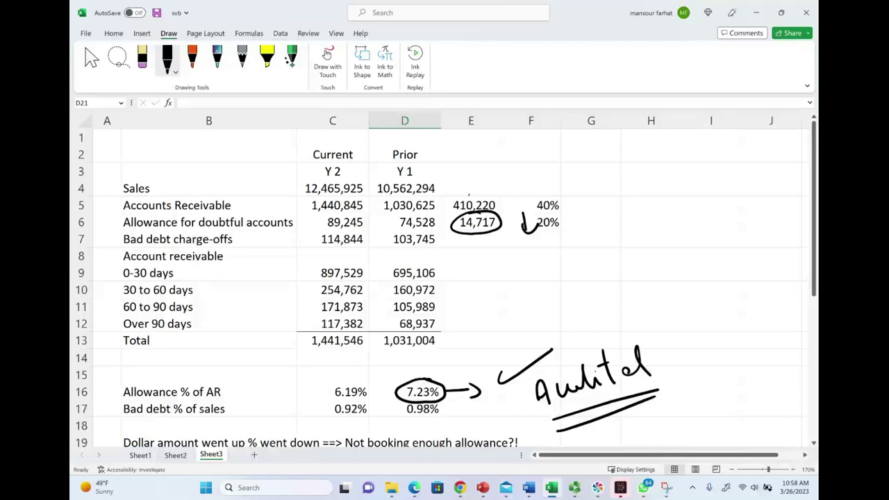
- In the row 20 calculation, underline 7.23%, box 1,440,546 and double-underline 104,151 approx. in ink
{"action": "scroll", "coordinate": [443, 284], "scroll_direction": "down", "scroll_amount": 2}
{"action": "left_click_drag", "start_coordinate": [123, 364], "coordinate": [146, 367]}
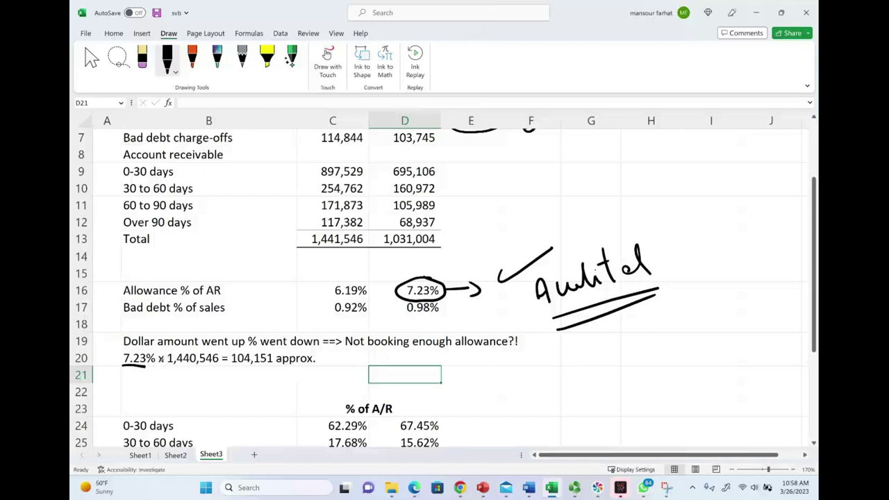
{"action": "mouse_move", "coordinate": [165, 352]}
{"action": "left_mouse_down"}
{"action": "mouse_move", "coordinate": [191, 370]}
{"action": "mouse_move", "coordinate": [222, 349]}
{"action": "mouse_move", "coordinate": [166, 349]}
{"action": "left_mouse_up"}
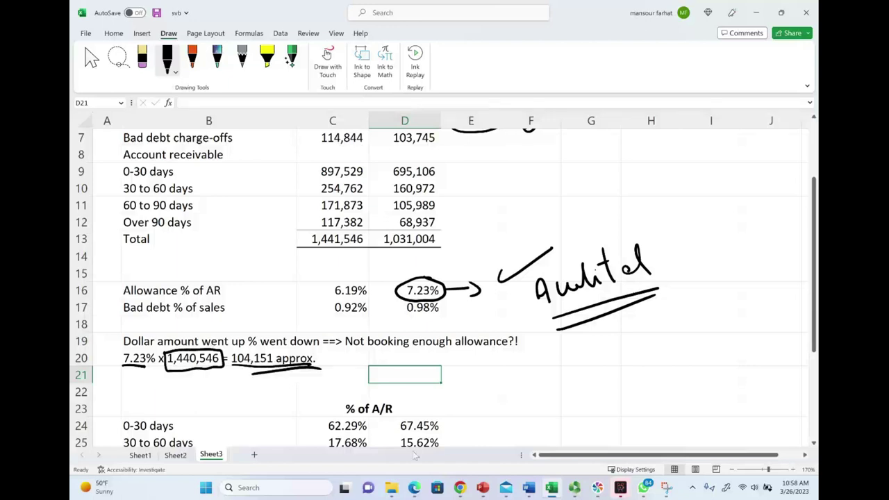
- Circle the current-year Allowance for doubtful accounts amount in C6 in ink
{"action": "scroll", "coordinate": [414, 459], "scroll_direction": "up", "scroll_amount": 2}
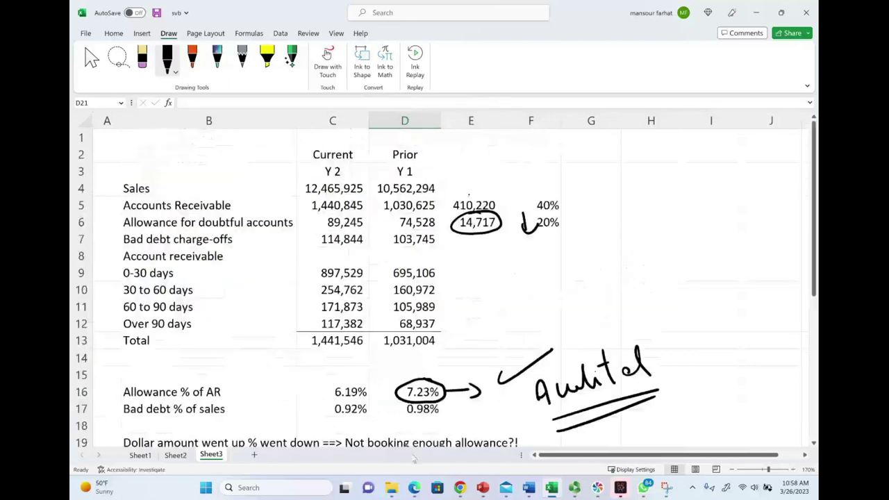
{"action": "mouse_move", "coordinate": [349, 208]}
{"action": "left_mouse_down"}
{"action": "mouse_move", "coordinate": [350, 229]}
{"action": "mouse_move", "coordinate": [339, 202]}
{"action": "left_mouse_up"}
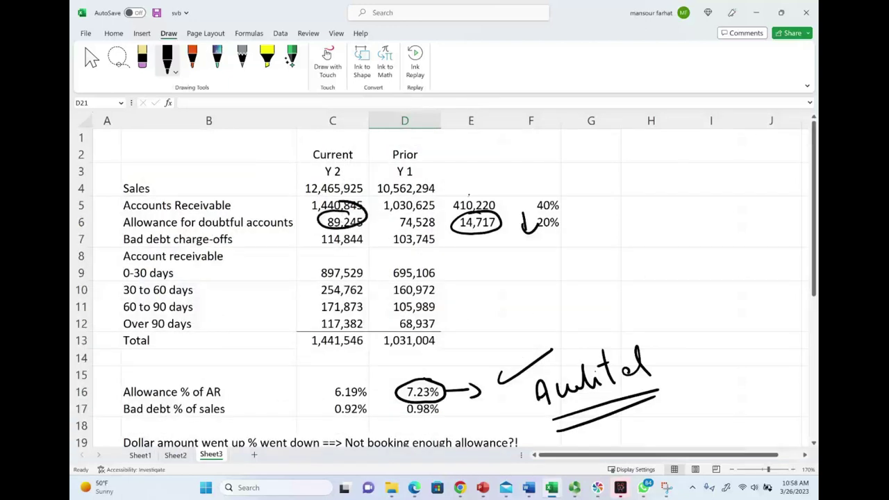
- Remove the ink around the C6 allowance amount, the box around 1,440,546 and the lines under 104,151 approx. in row 20
{"action": "scroll", "coordinate": [425, 467], "scroll_direction": "down", "scroll_amount": 1}
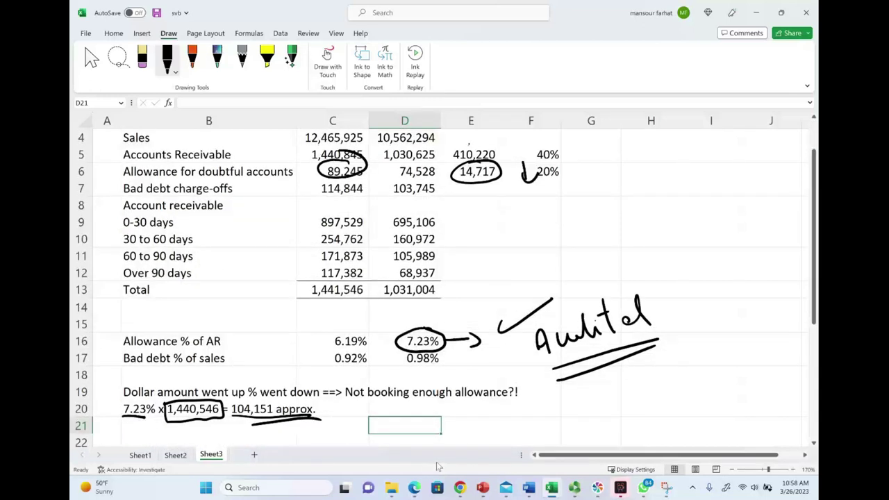
{"action": "key", "text": "ctrl+z"}
{"action": "key", "text": "ctrl+z"}
{"action": "key", "text": "ctrl+z"}
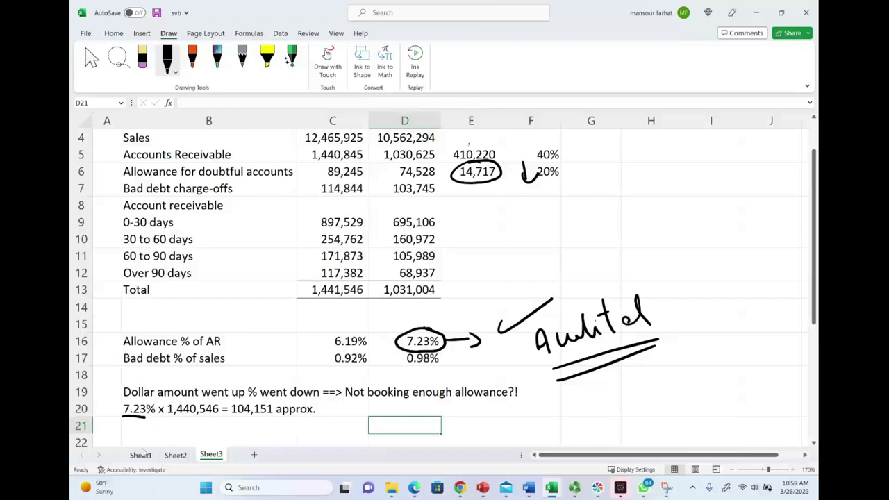
- Reveal the hidden note in B21 about the allowance staying the same by applying the black font color
{"action": "left_click", "coordinate": [150, 427]}
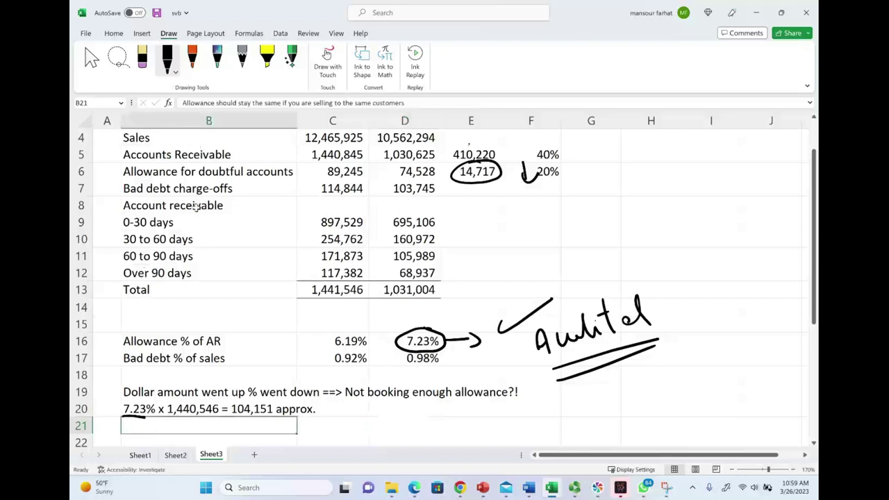
{"action": "left_click", "coordinate": [113, 32]}
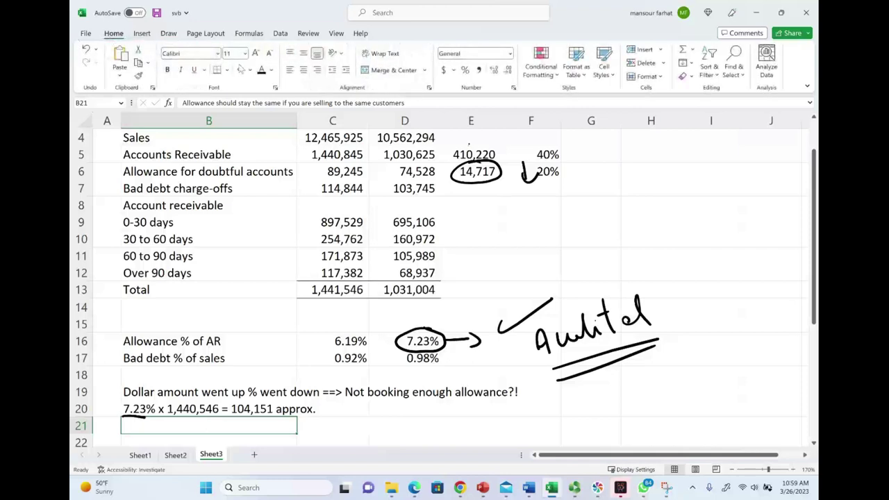
{"action": "left_click", "coordinate": [264, 75]}
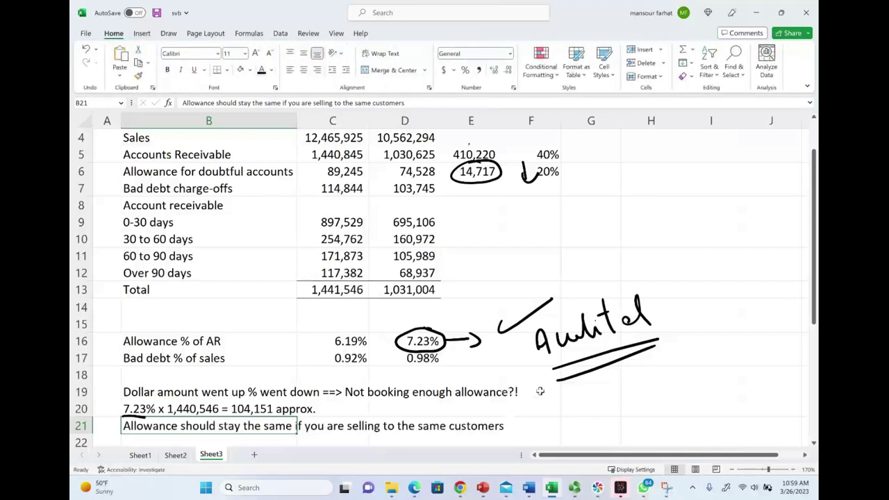
{"action": "left_click", "coordinate": [592, 389]}
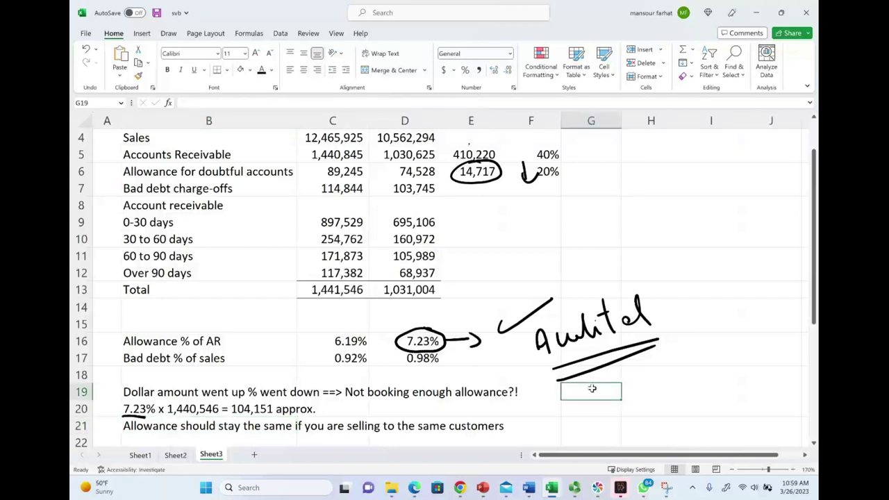
- Circle the current-year allowance amount in C6 and the 40% accounts receivable increase in F5 in ink
{"action": "mouse_move", "coordinate": [340, 164]}
{"action": "left_mouse_down"}
{"action": "mouse_move", "coordinate": [321, 179]}
{"action": "mouse_move", "coordinate": [310, 166]}
{"action": "left_mouse_up"}
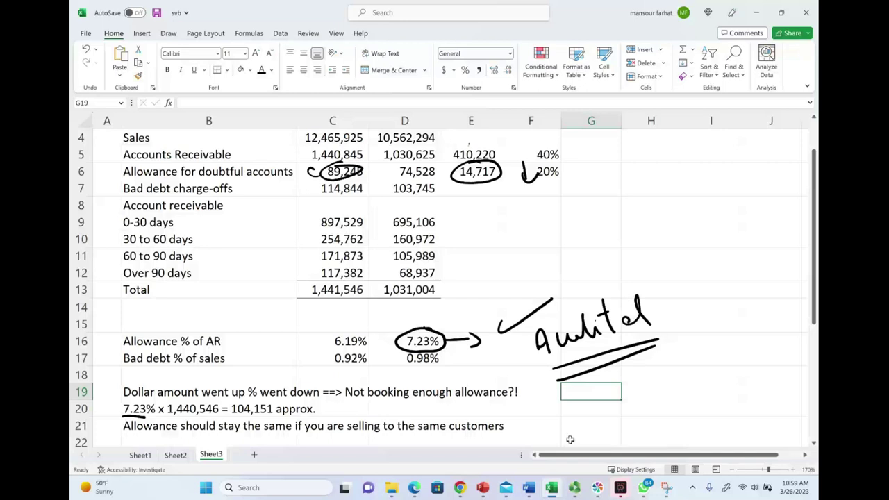
{"action": "mouse_move", "coordinate": [556, 143]}
{"action": "left_mouse_down"}
{"action": "mouse_move", "coordinate": [556, 168]}
{"action": "mouse_move", "coordinate": [536, 142]}
{"action": "left_mouse_up"}
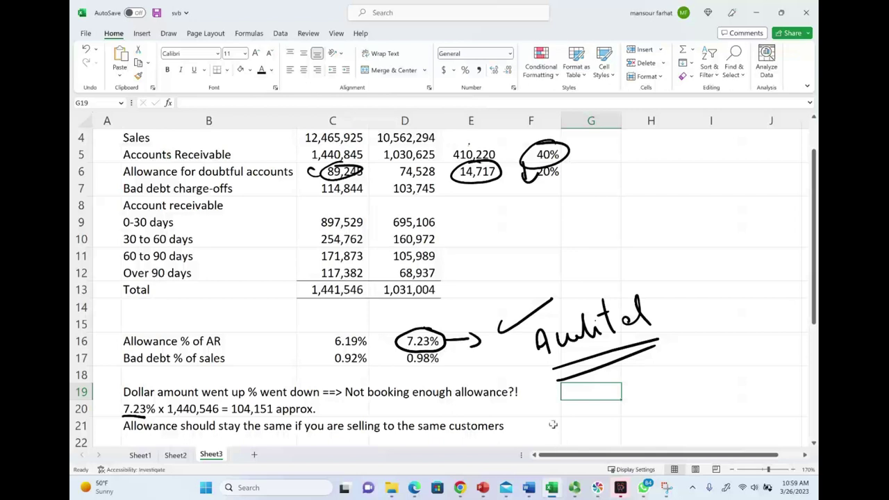
- Examine the formula behind the current-year 0-30 days % of A/R in C24 and the aging amounts it references
{"action": "scroll", "coordinate": [547, 411], "scroll_direction": "down", "scroll_amount": 1}
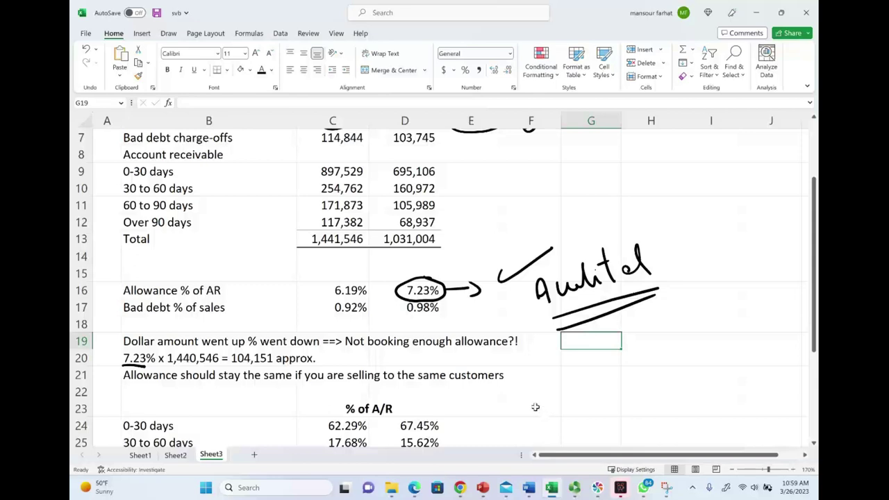
{"action": "scroll", "coordinate": [536, 408], "scroll_direction": "down", "scroll_amount": 1}
{"action": "scroll", "coordinate": [536, 407], "scroll_direction": "up", "scroll_amount": 1}
{"action": "left_click_drag", "start_coordinate": [815, 342], "coordinate": [815, 366]}
{"action": "scroll", "coordinate": [251, 416], "scroll_direction": "up", "scroll_amount": 2}
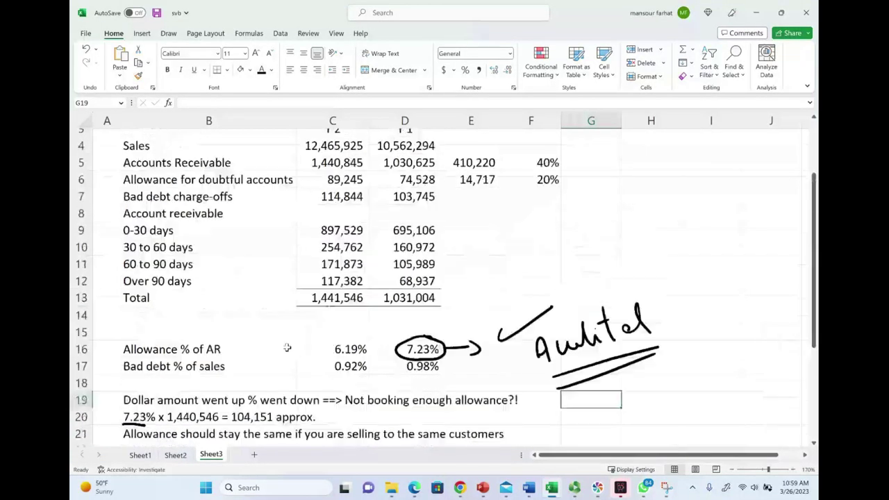
{"action": "scroll", "coordinate": [351, 298], "scroll_direction": "down", "scroll_amount": 3}
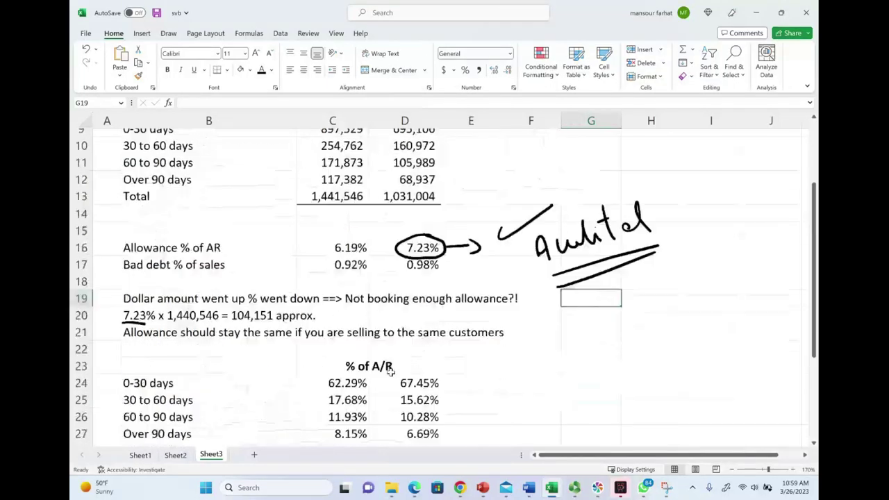
{"action": "double_click", "coordinate": [345, 333]}
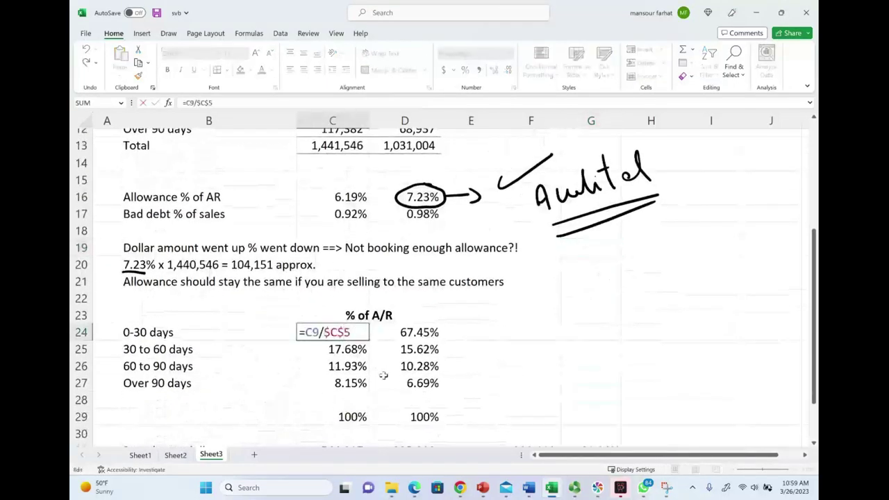
{"action": "scroll", "coordinate": [361, 278], "scroll_direction": "up", "scroll_amount": 2}
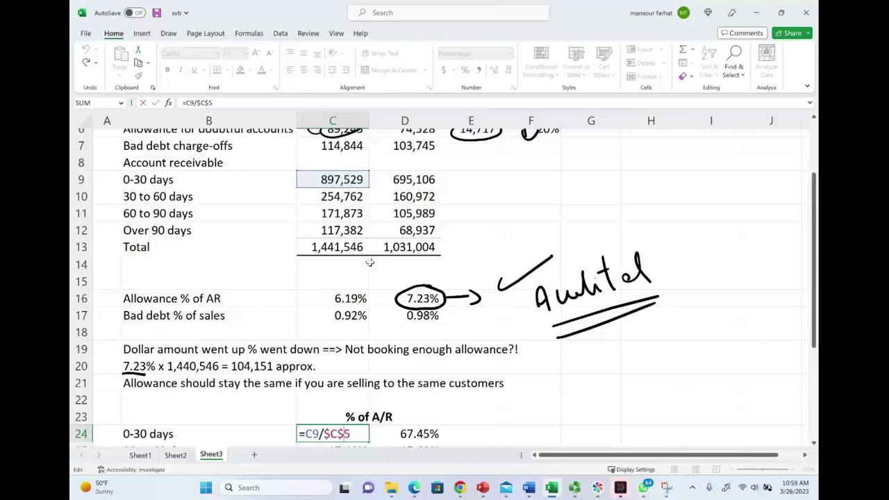
{"action": "key", "text": "Escape"}
{"action": "scroll", "coordinate": [365, 384], "scroll_direction": "down", "scroll_amount": 1}
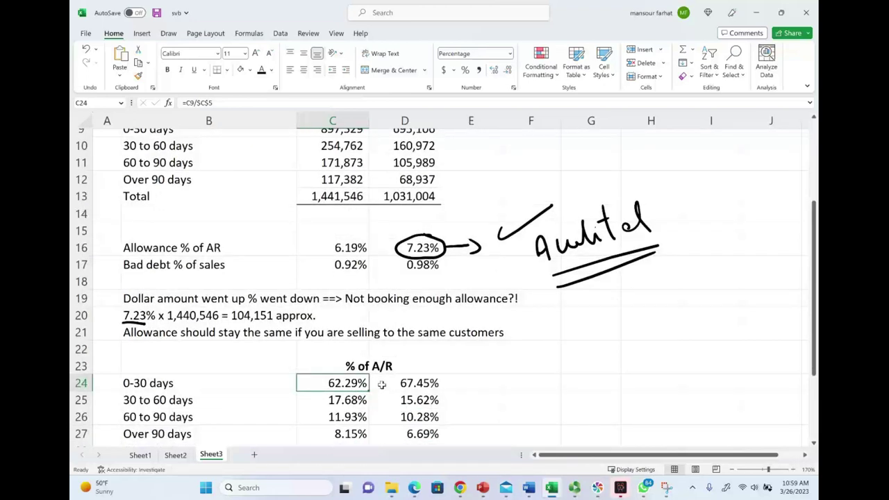
- Compare the prior-year 0-30 days share in D24 with the current-year share and the balances above, using only a temporary ink mark
{"action": "left_click", "coordinate": [416, 384]}
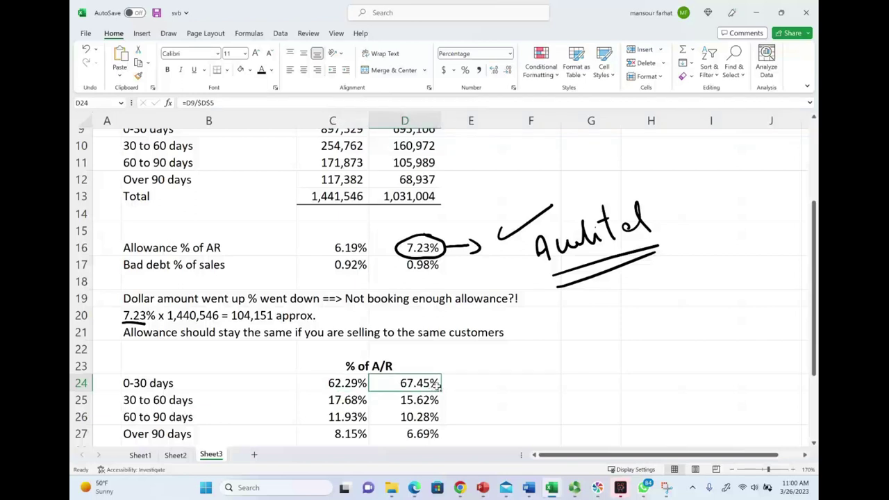
{"action": "scroll", "coordinate": [437, 386], "scroll_direction": "up", "scroll_amount": 1}
{"action": "scroll", "coordinate": [417, 409], "scroll_direction": "down", "scroll_amount": 1}
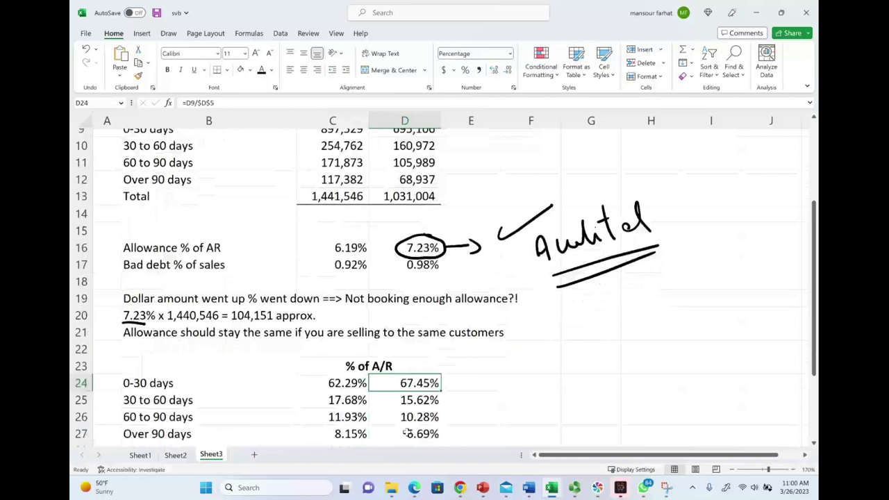
{"action": "mouse_move", "coordinate": [333, 373]}
{"action": "left_mouse_down"}
{"action": "mouse_move", "coordinate": [353, 395]}
{"action": "mouse_move", "coordinate": [455, 381]}
{"action": "mouse_move", "coordinate": [336, 373]}
{"action": "left_mouse_up"}
{"action": "key", "text": "ctrl+z"}
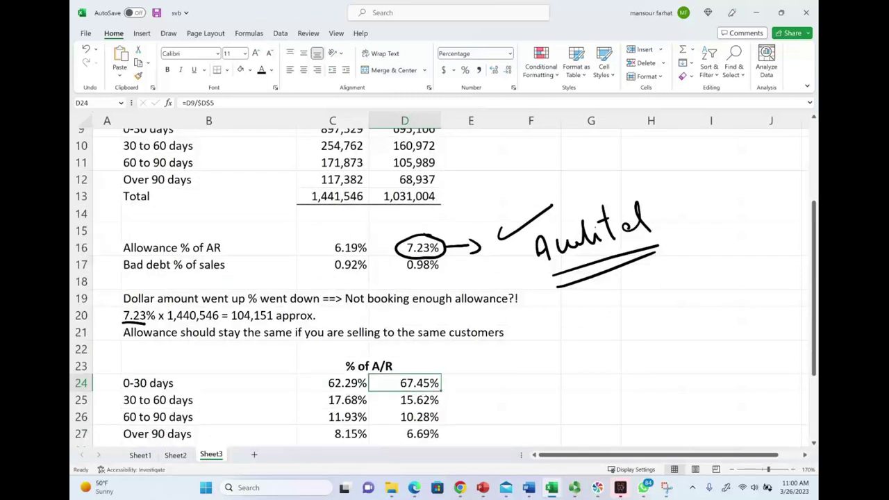
{"action": "scroll", "coordinate": [419, 400], "scroll_direction": "up", "scroll_amount": 2}
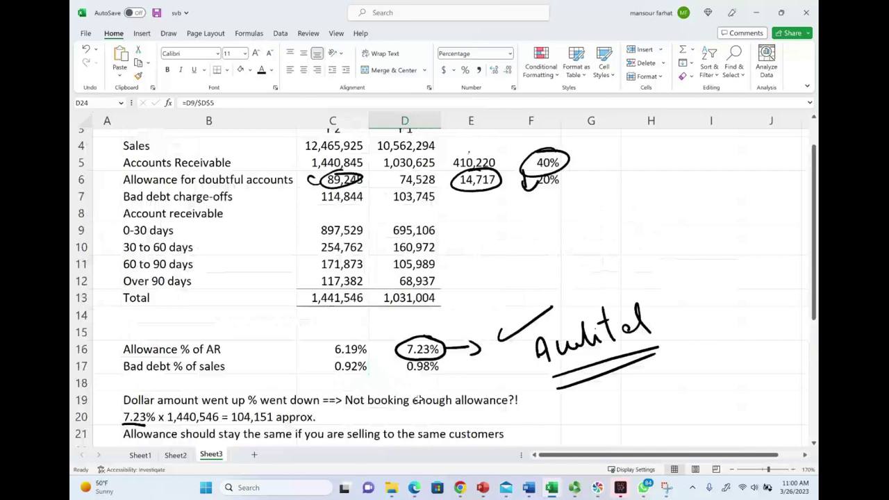
{"action": "scroll", "coordinate": [419, 400], "scroll_direction": "down", "scroll_amount": 2}
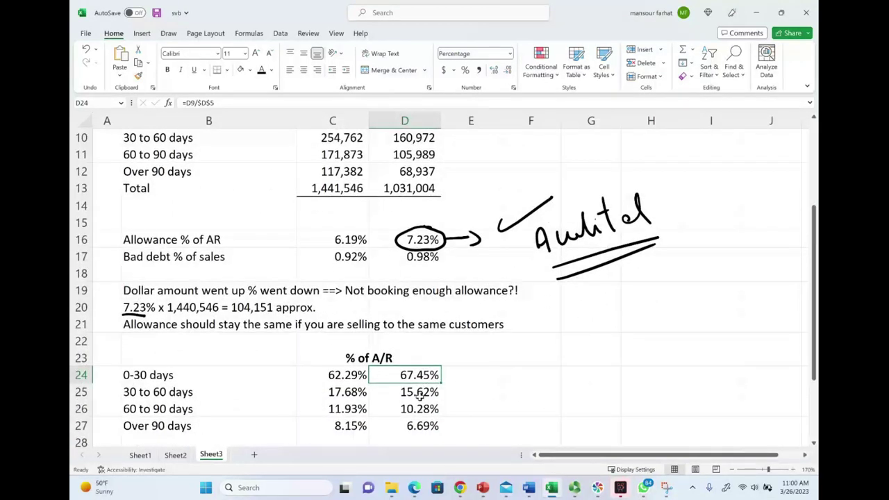
- Box the 30 to 60 days label in row 25, draw an arrow pointing at D25, and circle the prior-year Total in D13
{"action": "mouse_move", "coordinate": [121, 397]}
{"action": "left_mouse_down"}
{"action": "mouse_move", "coordinate": [157, 406]}
{"action": "mouse_move", "coordinate": [168, 384]}
{"action": "mouse_move", "coordinate": [119, 393]}
{"action": "mouse_move", "coordinate": [120, 407]}
{"action": "left_mouse_up"}
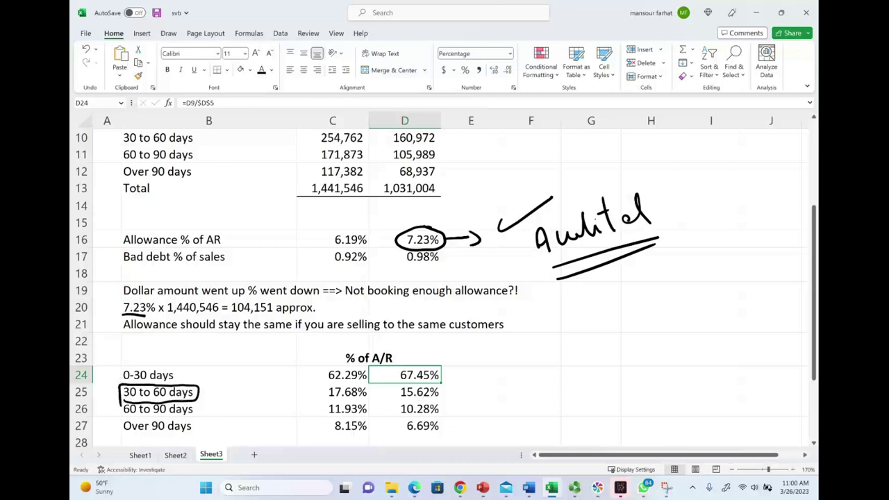
{"action": "left_click_drag", "start_coordinate": [470, 379], "coordinate": [450, 392]}
{"action": "mouse_move", "coordinate": [417, 179]}
{"action": "left_mouse_down"}
{"action": "mouse_move", "coordinate": [420, 203]}
{"action": "mouse_move", "coordinate": [414, 179]}
{"action": "left_mouse_up"}
{"action": "scroll", "coordinate": [407, 397], "scroll_direction": "up", "scroll_amount": 1}
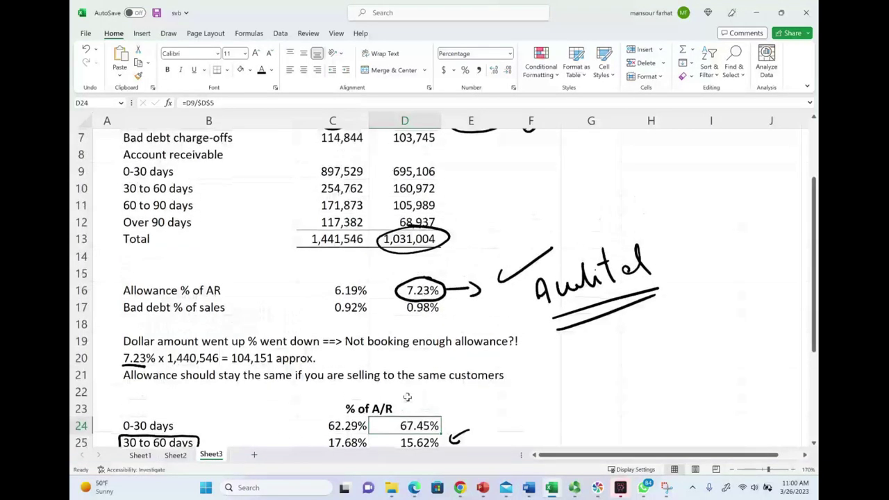
- Circle the percentages in C25, D26 and C26, and underline D27 with a curved ink line leading to C27
{"action": "scroll", "coordinate": [407, 397], "scroll_direction": "down", "scroll_amount": 2}
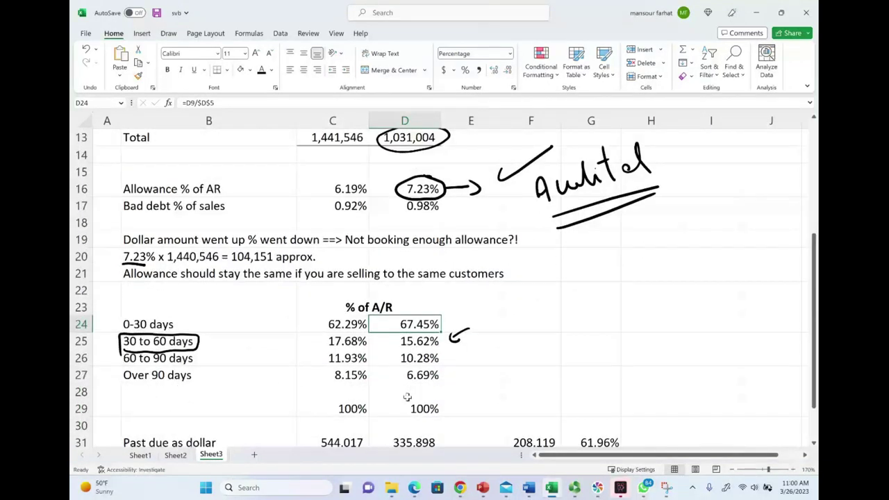
{"action": "mouse_move", "coordinate": [341, 332]}
{"action": "left_mouse_down"}
{"action": "mouse_move", "coordinate": [325, 335]}
{"action": "mouse_move", "coordinate": [368, 350]}
{"action": "mouse_move", "coordinate": [334, 332]}
{"action": "left_mouse_up"}
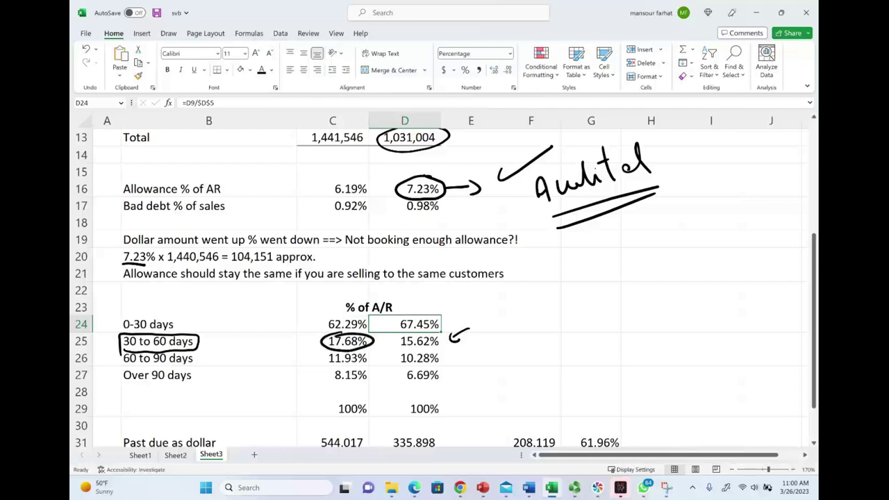
{"action": "mouse_move", "coordinate": [415, 352]}
{"action": "left_mouse_down"}
{"action": "mouse_move", "coordinate": [396, 350]}
{"action": "mouse_move", "coordinate": [410, 371]}
{"action": "mouse_move", "coordinate": [449, 356]}
{"action": "mouse_move", "coordinate": [399, 351]}
{"action": "left_mouse_up"}
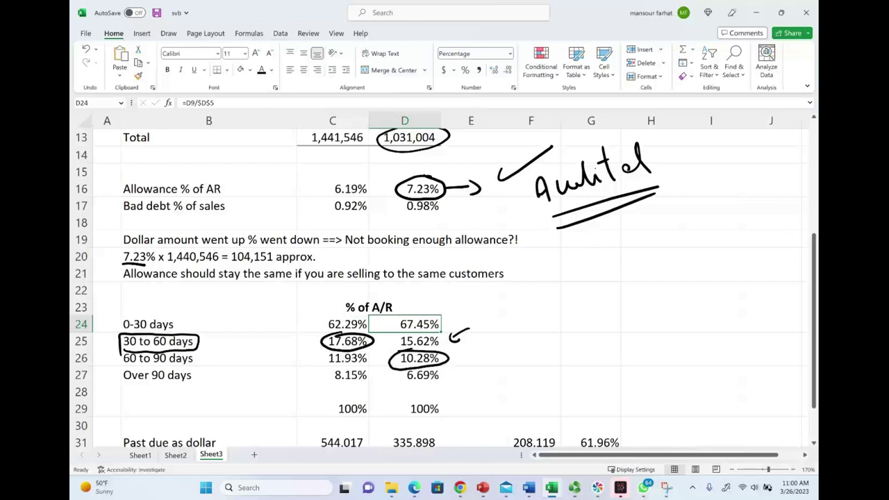
{"action": "mouse_move", "coordinate": [343, 348]}
{"action": "left_mouse_down"}
{"action": "mouse_move", "coordinate": [335, 348]}
{"action": "mouse_move", "coordinate": [358, 367]}
{"action": "mouse_move", "coordinate": [327, 348]}
{"action": "left_mouse_up"}
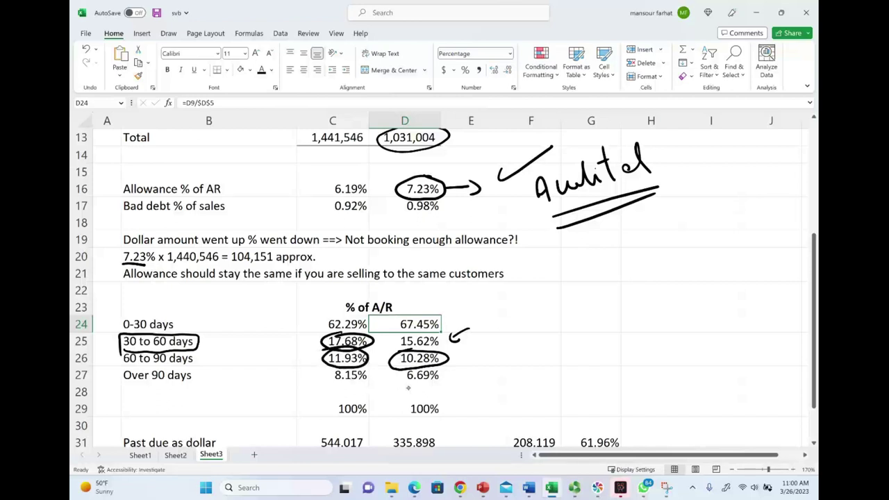
{"action": "mouse_move", "coordinate": [409, 383]}
{"action": "left_mouse_down"}
{"action": "mouse_move", "coordinate": [448, 380]}
{"action": "mouse_move", "coordinate": [399, 398]}
{"action": "mouse_move", "coordinate": [356, 391]}
{"action": "mouse_move", "coordinate": [377, 385]}
{"action": "left_mouse_up"}
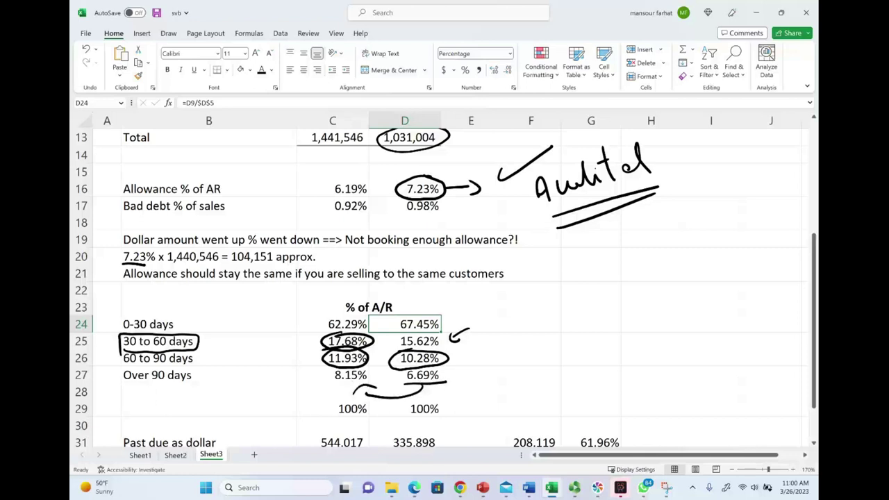
- Remove the ink circles, underline and arrows around the percentages in rows 25 to 27, keeping the box on the 30 to 60 days label
{"action": "mouse_move", "coordinate": [421, 358]}
{"action": "left_mouse_down"}
{"action": "mouse_move", "coordinate": [410, 381]}
{"action": "mouse_move", "coordinate": [435, 374]}
{"action": "left_mouse_up"}
{"action": "left_click_drag", "start_coordinate": [450, 341], "coordinate": [469, 331]}
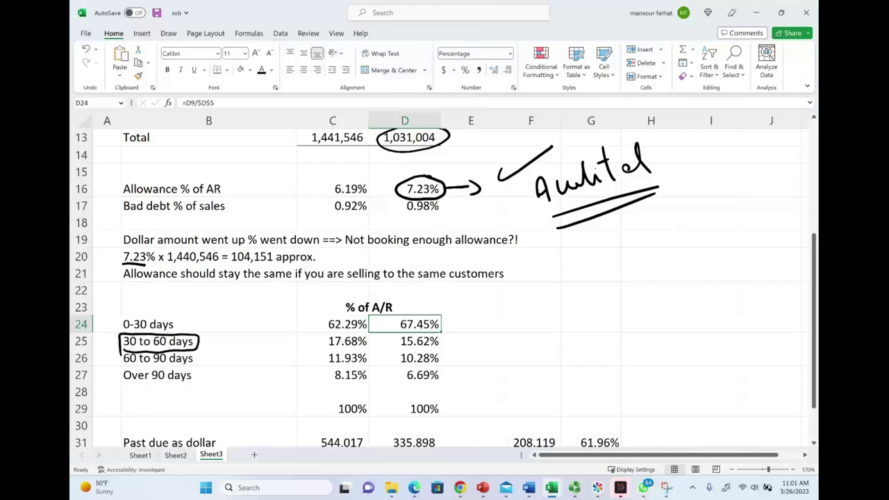
- Box the current-year past-due percentages in C25:C27, and undo a brief ink circle around the current-year Allowance % of AR
{"action": "left_click_drag", "start_coordinate": [814, 297], "coordinate": [814, 269]}
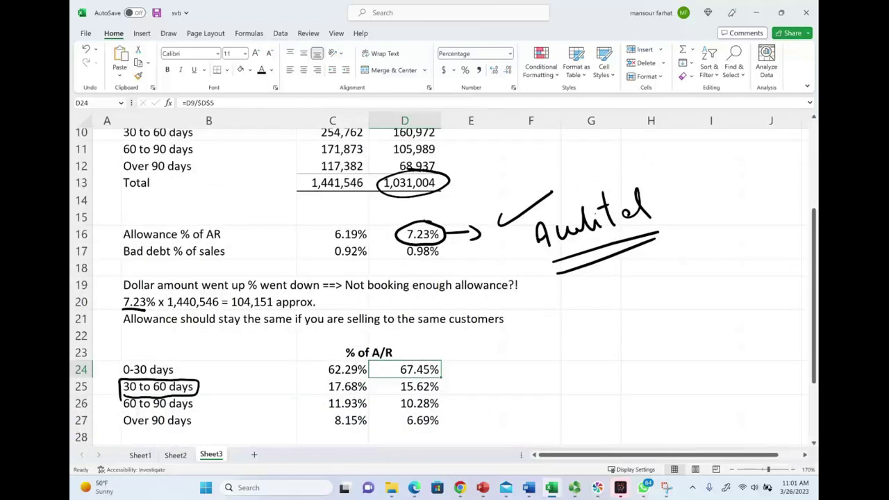
{"action": "mouse_move", "coordinate": [322, 379]}
{"action": "left_mouse_down"}
{"action": "mouse_move", "coordinate": [375, 432]}
{"action": "mouse_move", "coordinate": [319, 379]}
{"action": "mouse_move", "coordinate": [376, 381]}
{"action": "left_mouse_up"}
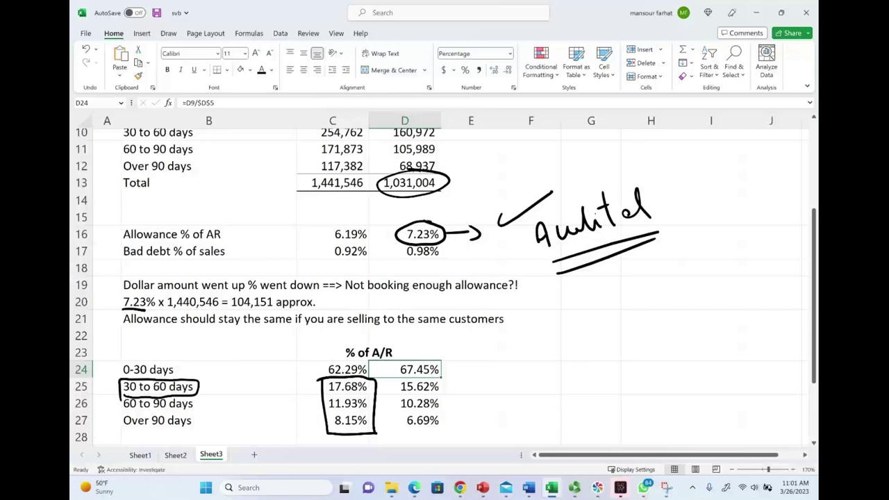
{"action": "mouse_move", "coordinate": [355, 220]}
{"action": "left_mouse_down"}
{"action": "mouse_move", "coordinate": [337, 243]}
{"action": "mouse_move", "coordinate": [347, 216]}
{"action": "mouse_move", "coordinate": [375, 222]}
{"action": "left_mouse_up"}
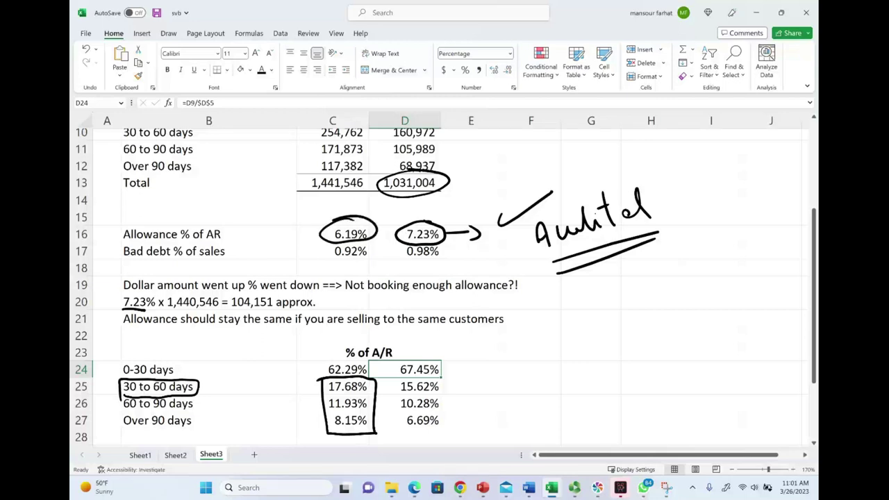
{"action": "key", "text": "ctrl+z"}
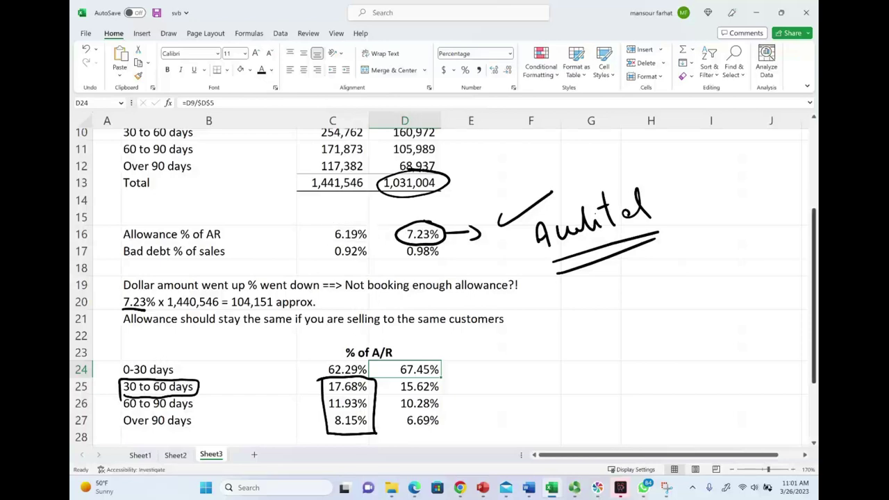
- Remove the ink circles around C6, E6, F5, D13 and D16 and the down arrow beside F6
{"action": "scroll", "coordinate": [445, 278], "scroll_direction": "up", "scroll_amount": 3}
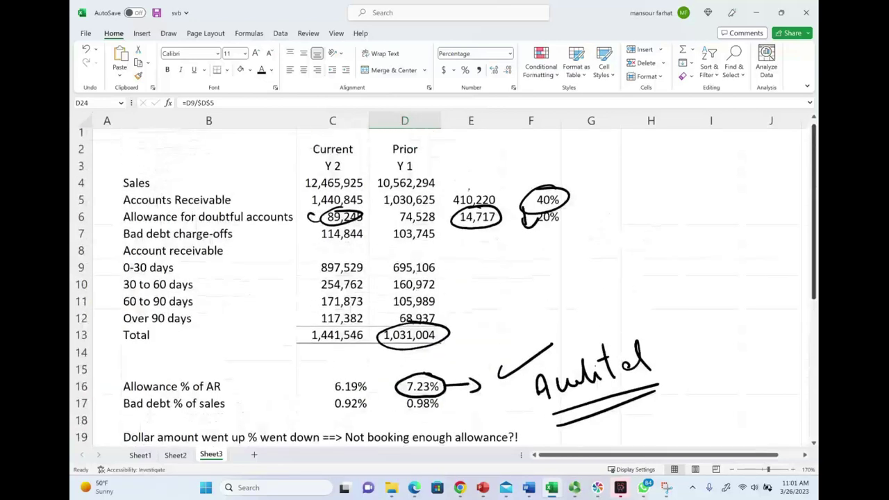
{"action": "key", "text": "ctrl+z"}
{"action": "key", "text": "ctrl+z"}
{"action": "key", "text": "ctrl+z"}
{"action": "key", "text": "ctrl+z"}
{"action": "key", "text": "ctrl+z"}
{"action": "key", "text": "ctrl+z"}
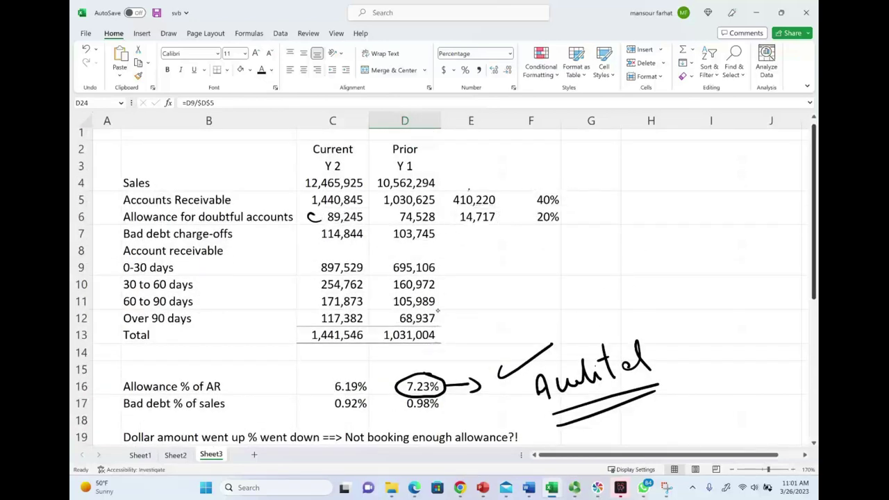
{"action": "scroll", "coordinate": [445, 285], "scroll_direction": "down", "scroll_amount": 4}
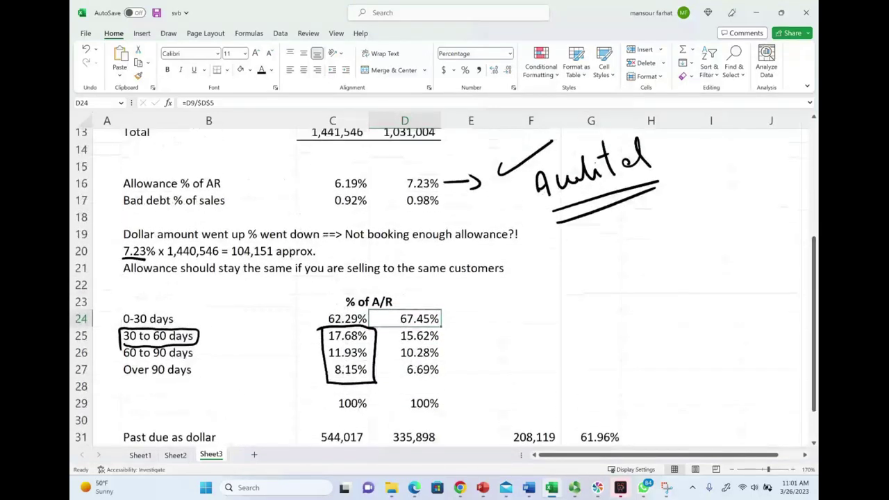
{"action": "scroll", "coordinate": [299, 411], "scroll_direction": "up", "scroll_amount": 2}
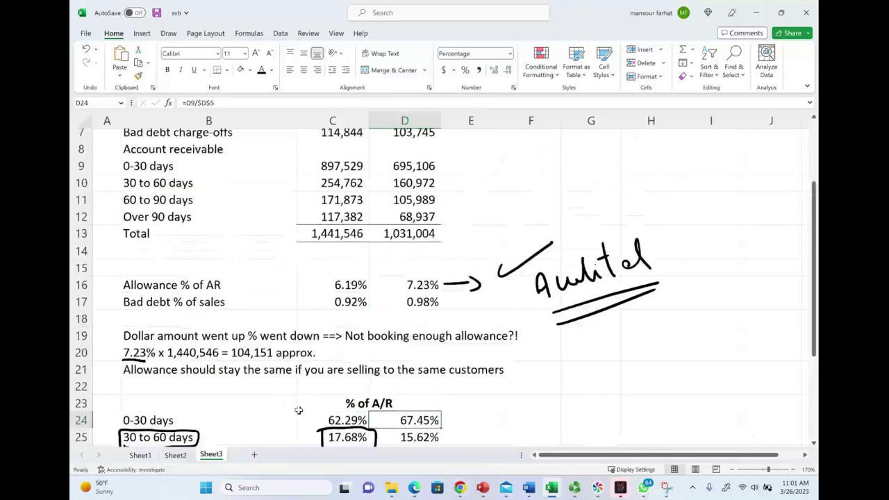
- Review the current-year past-due balances in C10:C12 and the formula behind the Past due as dollar amount in C31
{"action": "left_click_drag", "start_coordinate": [332, 184], "coordinate": [349, 216]}
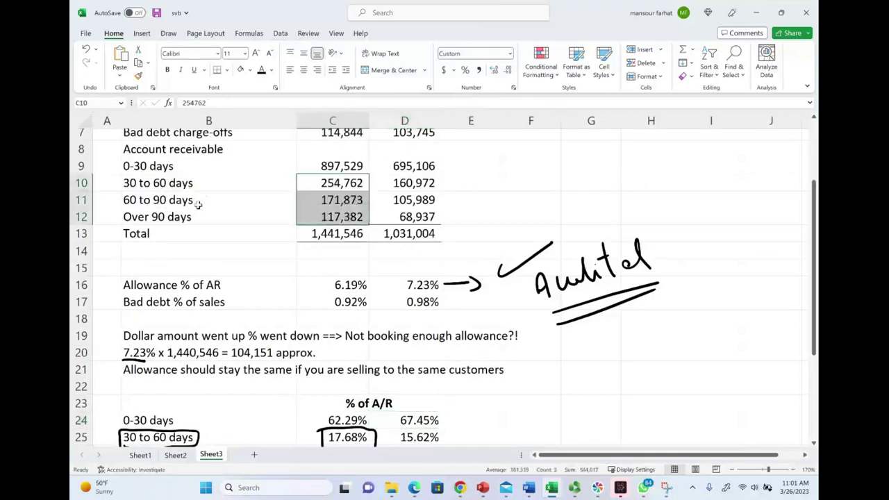
{"action": "scroll", "coordinate": [418, 310], "scroll_direction": "down", "scroll_amount": 2}
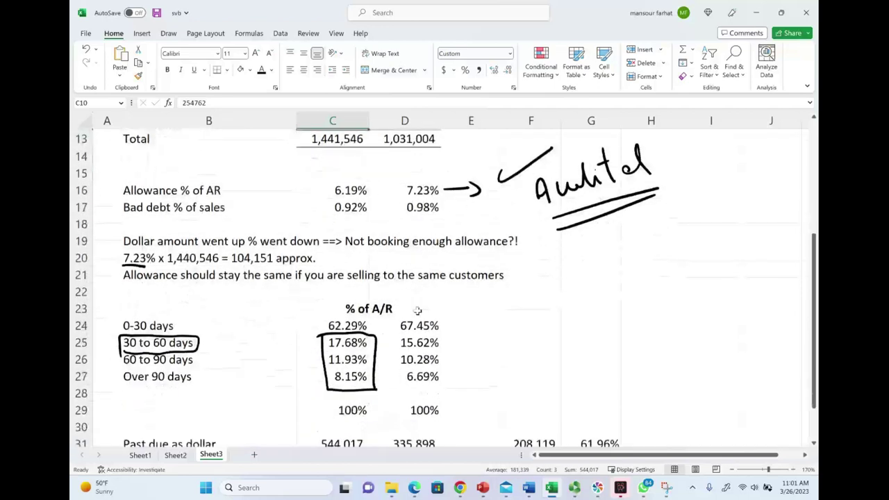
{"action": "scroll", "coordinate": [417, 310], "scroll_direction": "down", "scroll_amount": 1}
{"action": "double_click", "coordinate": [339, 387]}
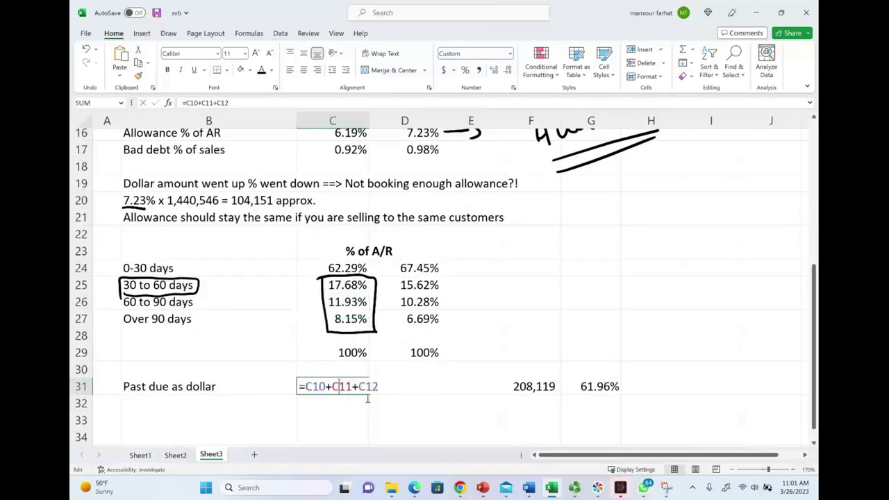
{"action": "key", "text": "Escape"}
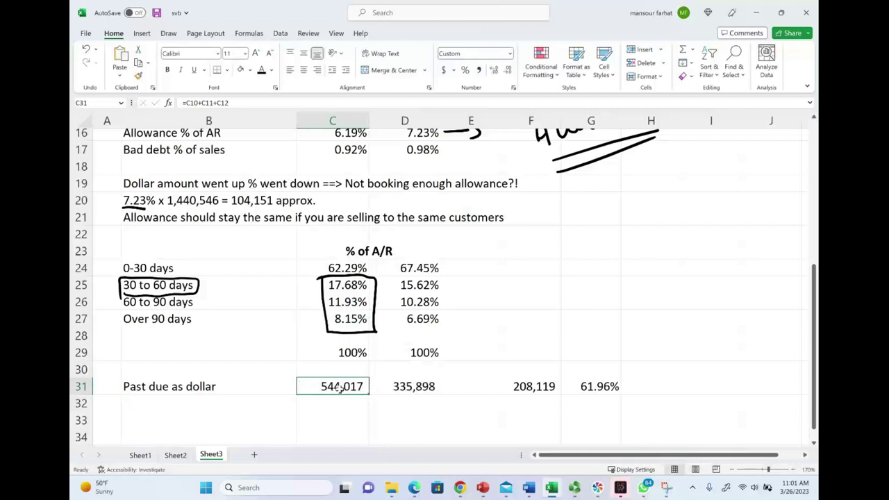
- Draw ink up arrows below the past-due amounts in C31 and D31, and circle F31 and the 40% in F5
{"action": "mouse_move", "coordinate": [335, 431]}
{"action": "left_mouse_down"}
{"action": "mouse_move", "coordinate": [333, 408]}
{"action": "mouse_move", "coordinate": [344, 411]}
{"action": "left_mouse_up"}
{"action": "left_click_drag", "start_coordinate": [417, 428], "coordinate": [416, 406]}
{"action": "left_click_drag", "start_coordinate": [407, 407], "coordinate": [423, 406]}
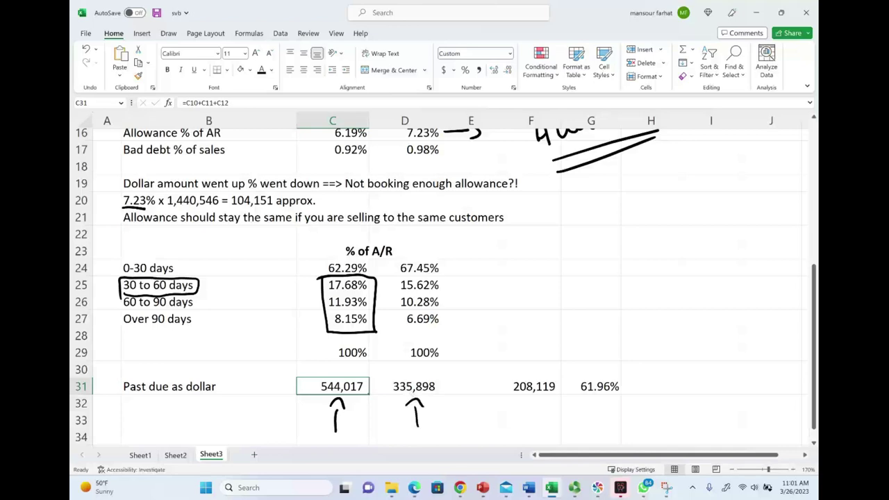
{"action": "mouse_move", "coordinate": [530, 376]}
{"action": "left_mouse_down"}
{"action": "mouse_move", "coordinate": [503, 390]}
{"action": "mouse_move", "coordinate": [553, 399]}
{"action": "mouse_move", "coordinate": [528, 370]}
{"action": "left_mouse_up"}
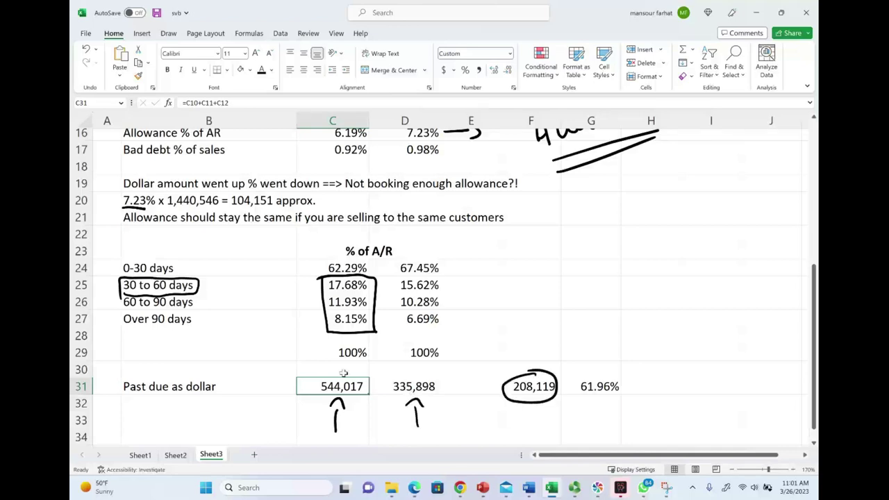
{"action": "scroll", "coordinate": [344, 365], "scroll_direction": "up", "scroll_amount": 5}
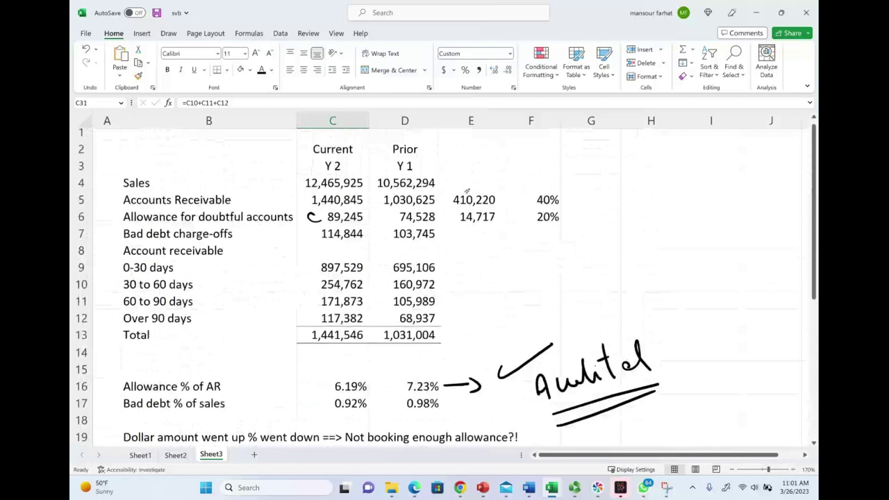
{"action": "left_click_drag", "start_coordinate": [551, 189], "coordinate": [559, 189]}
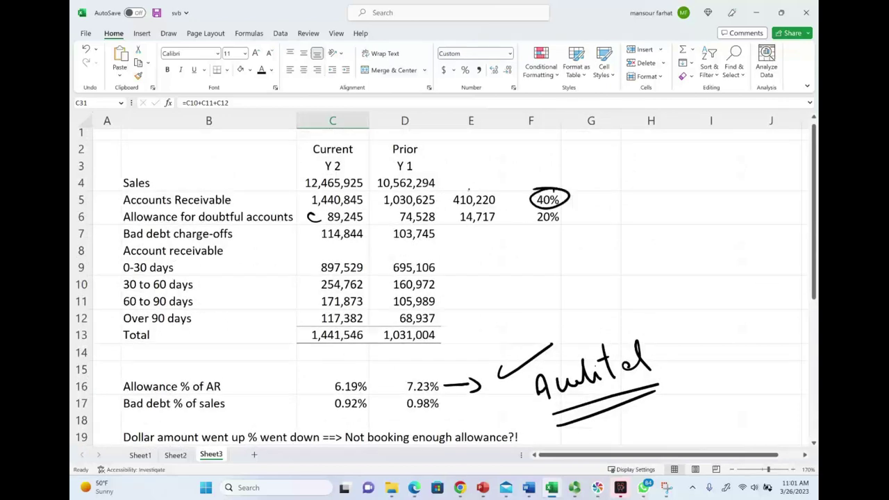
- Thicken the ink circle around F31, link it to D31 with a curved arrow, and circle the percentage in G31
{"action": "scroll", "coordinate": [354, 354], "scroll_direction": "down", "scroll_amount": 5}
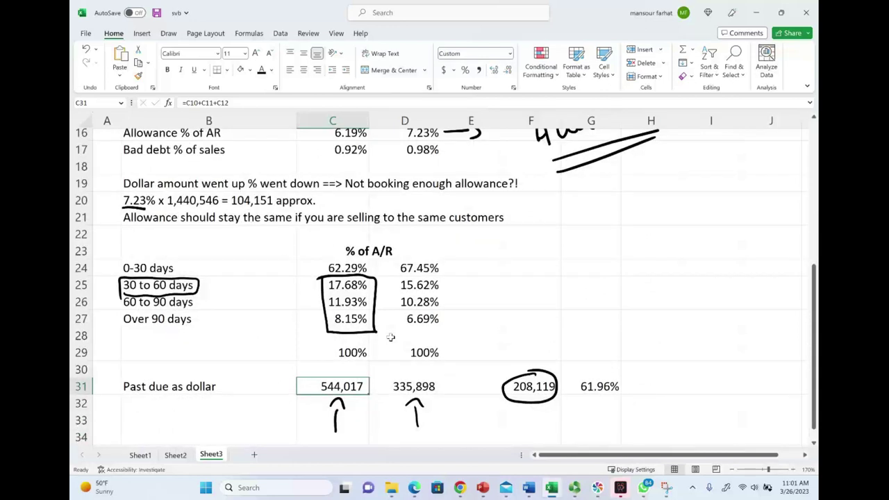
{"action": "mouse_move", "coordinate": [535, 369]}
{"action": "left_mouse_down"}
{"action": "mouse_move", "coordinate": [556, 390]}
{"action": "mouse_move", "coordinate": [521, 369]}
{"action": "left_mouse_up"}
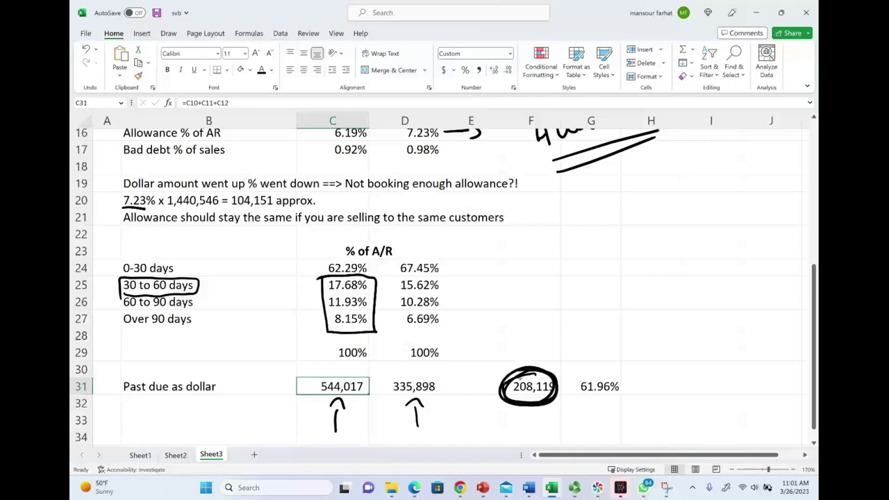
{"action": "mouse_move", "coordinate": [518, 402]}
{"action": "left_mouse_down"}
{"action": "mouse_move", "coordinate": [410, 434]}
{"action": "mouse_move", "coordinate": [388, 402]}
{"action": "mouse_move", "coordinate": [397, 404]}
{"action": "left_mouse_up"}
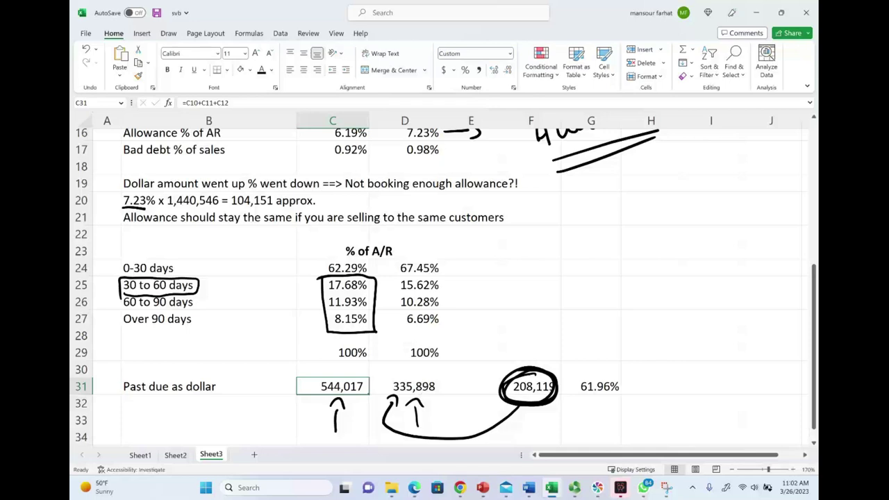
{"action": "mouse_move", "coordinate": [605, 372]}
{"action": "left_mouse_down"}
{"action": "mouse_move", "coordinate": [630, 396]}
{"action": "mouse_move", "coordinate": [612, 372]}
{"action": "left_mouse_up"}
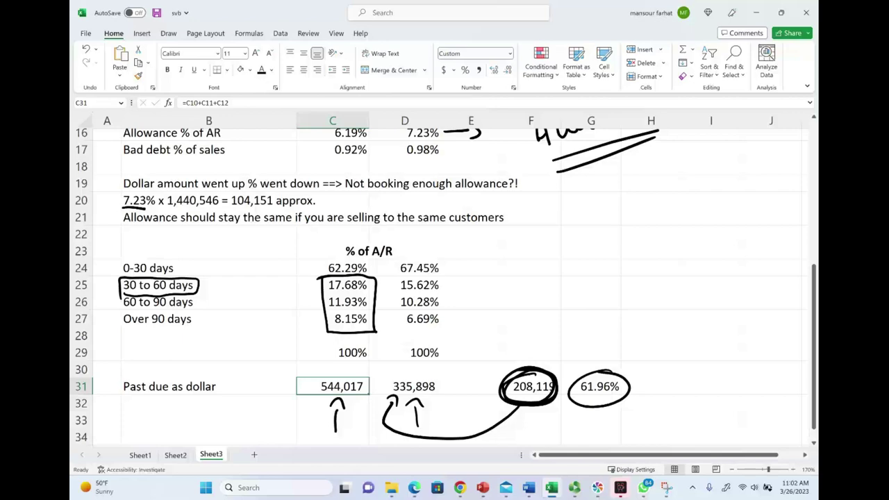
- Mark the 40% in F5 with an up stroke, and clear the ink around it and the Audited note beside D16
{"action": "scroll", "coordinate": [391, 338], "scroll_direction": "up", "scroll_amount": 5}
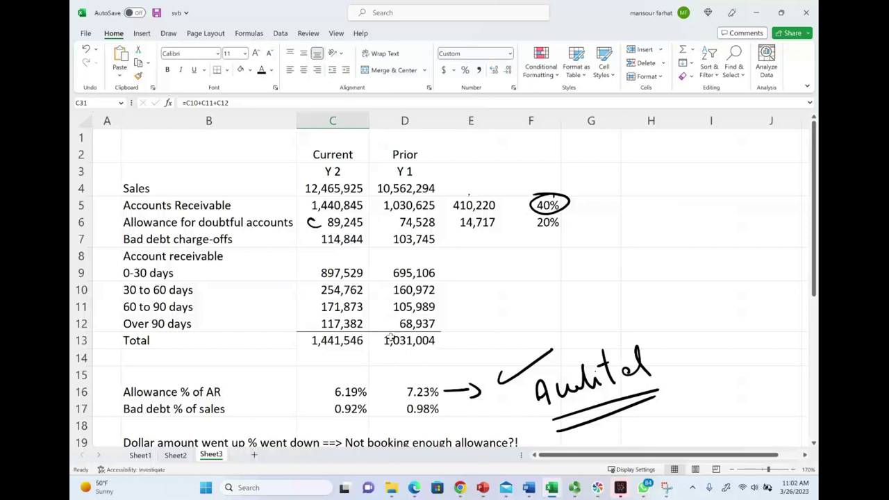
{"action": "left_click_drag", "start_coordinate": [584, 207], "coordinate": [587, 182]}
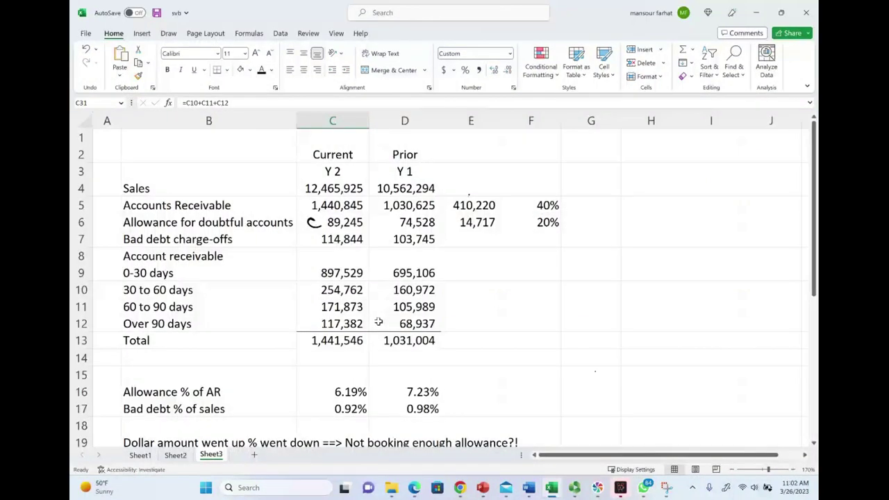
- Set the current-year allowance for doubtful accounts in C6 to 104151, check the change percentage in F6, and circle C6 in ink
{"action": "scroll", "coordinate": [378, 322], "scroll_direction": "down", "scroll_amount": 2}
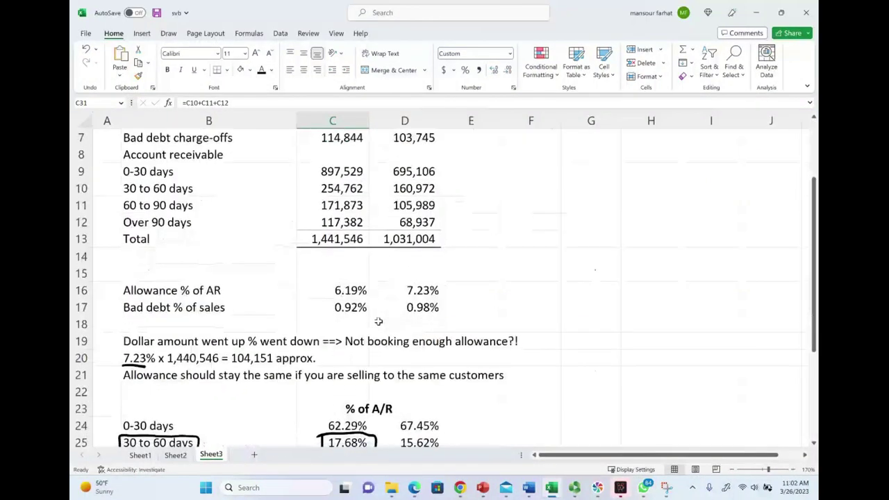
{"action": "scroll", "coordinate": [379, 322], "scroll_direction": "down", "scroll_amount": 1}
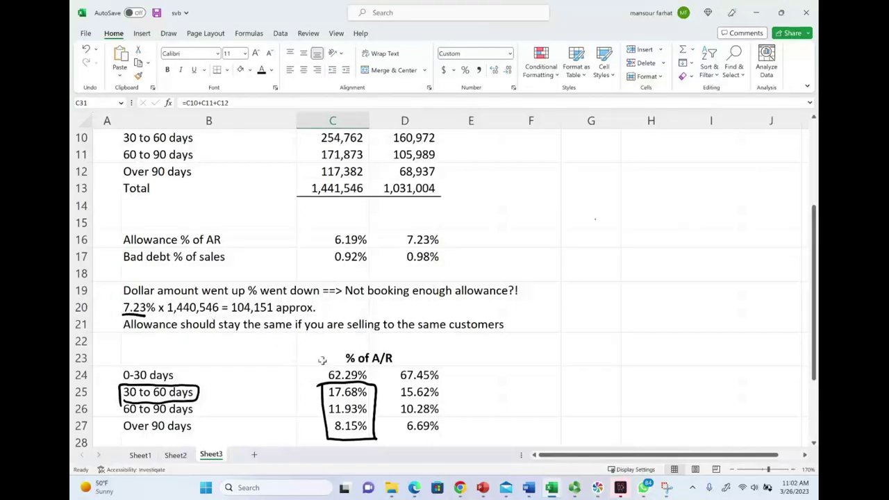
{"action": "scroll", "coordinate": [323, 360], "scroll_direction": "up", "scroll_amount": 3}
{"action": "left_click", "coordinate": [351, 229]}
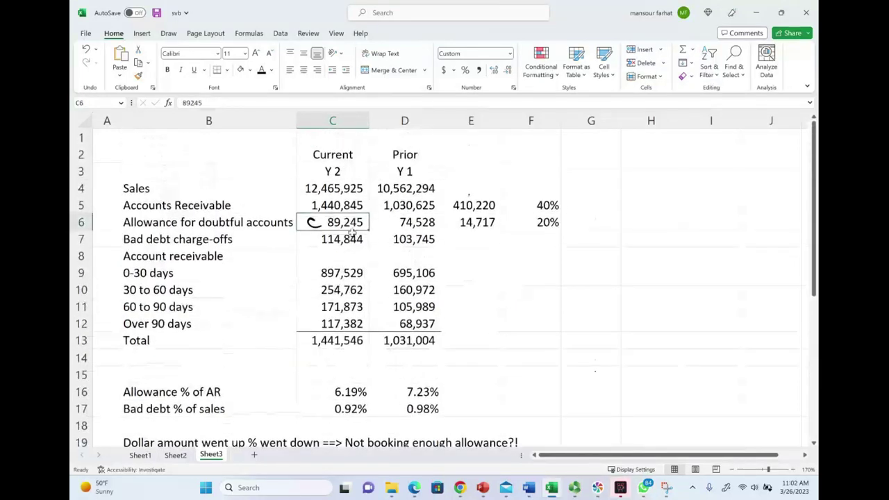
{"action": "type", "text": "104151"}
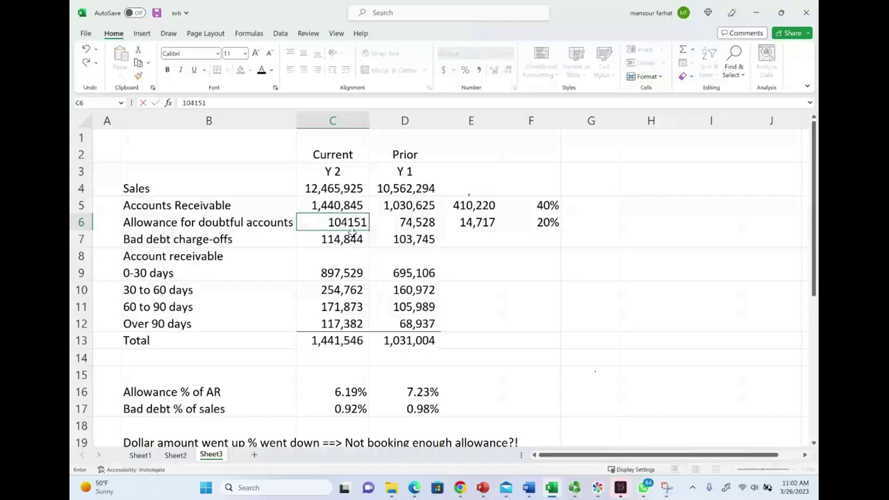
{"action": "key", "text": "Return"}
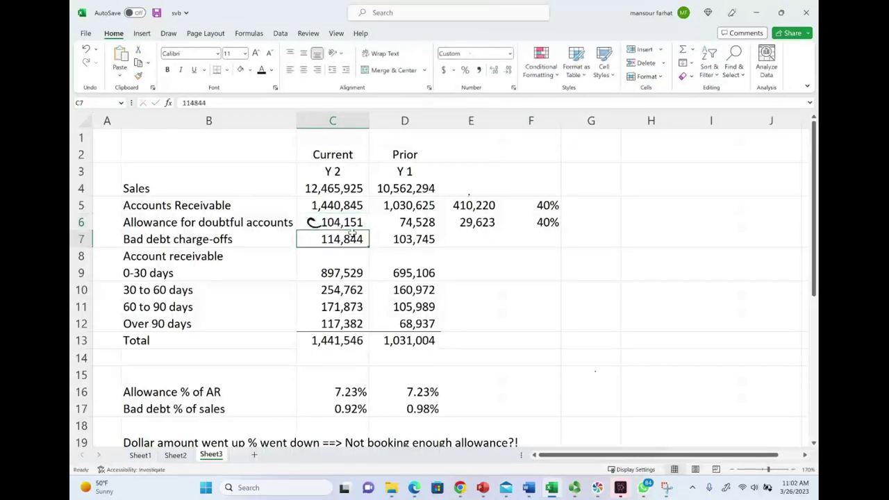
{"action": "left_click", "coordinate": [548, 227]}
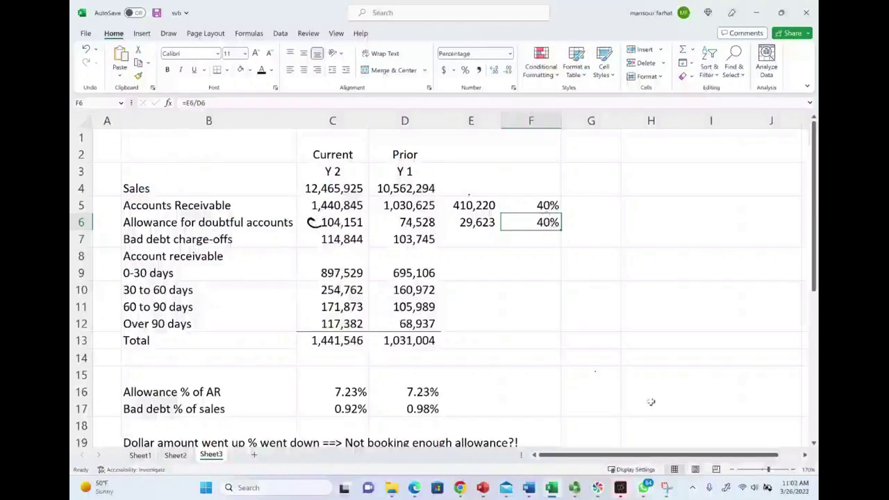
{"action": "mouse_move", "coordinate": [319, 228]}
{"action": "left_mouse_down"}
{"action": "mouse_move", "coordinate": [377, 219]}
{"action": "mouse_move", "coordinate": [326, 213]}
{"action": "left_mouse_up"}
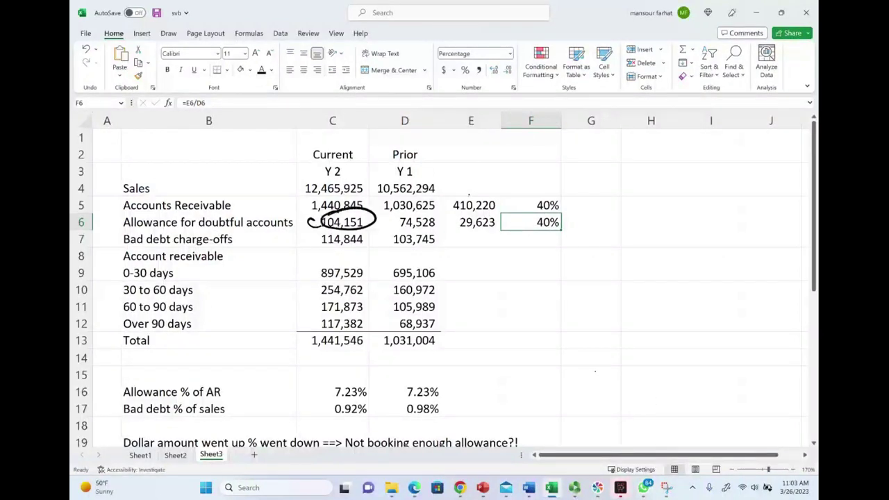
- Draw an ink down arrow above the circled past-due percentage in G31
{"action": "scroll", "coordinate": [677, 401], "scroll_direction": "down", "scroll_amount": 2}
{"action": "scroll", "coordinate": [676, 402], "scroll_direction": "up", "scroll_amount": 2}
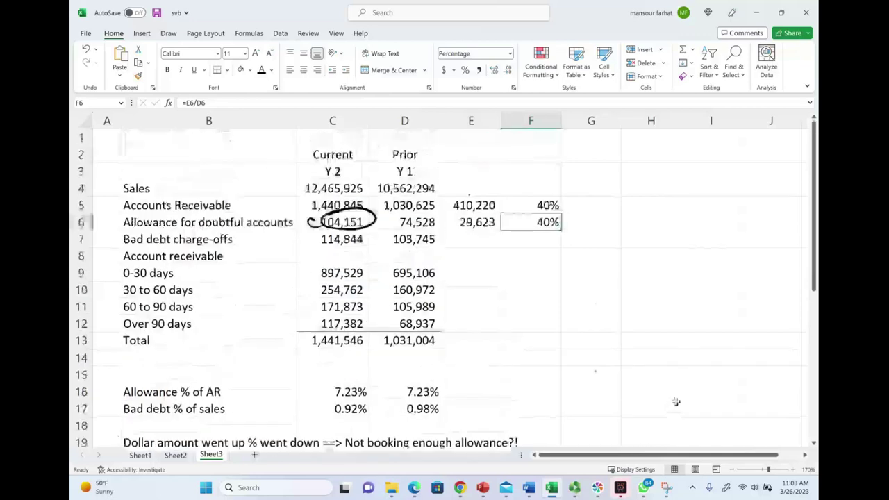
{"action": "scroll", "coordinate": [676, 402], "scroll_direction": "down", "scroll_amount": 3}
{"action": "scroll", "coordinate": [676, 401], "scroll_direction": "down", "scroll_amount": 2}
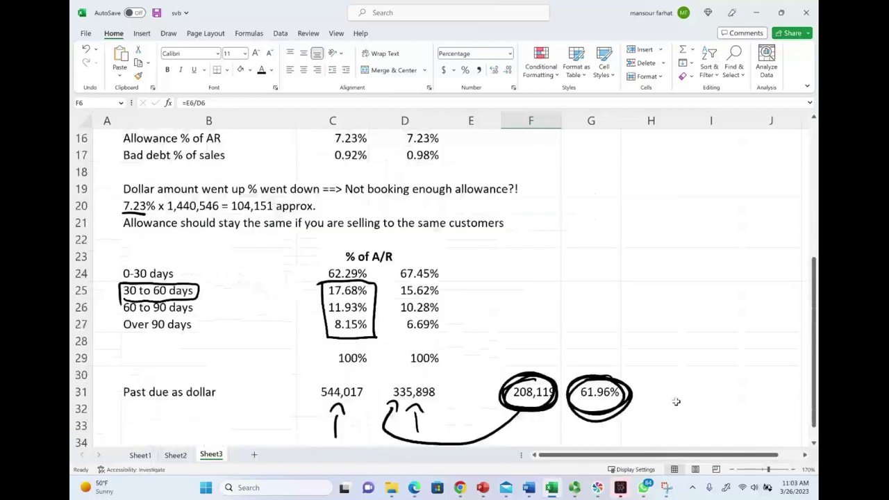
{"action": "mouse_move", "coordinate": [590, 317]}
{"action": "left_mouse_down"}
{"action": "mouse_move", "coordinate": [590, 355]}
{"action": "mouse_move", "coordinate": [597, 341]}
{"action": "left_mouse_up"}
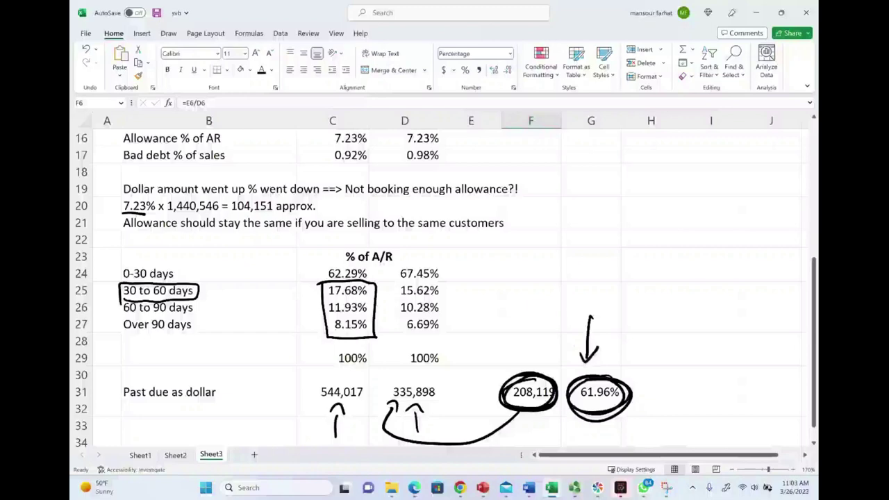
- Undo the recent ink marks and the 104151 entry in C6
{"action": "scroll", "coordinate": [575, 405], "scroll_direction": "up", "scroll_amount": 5}
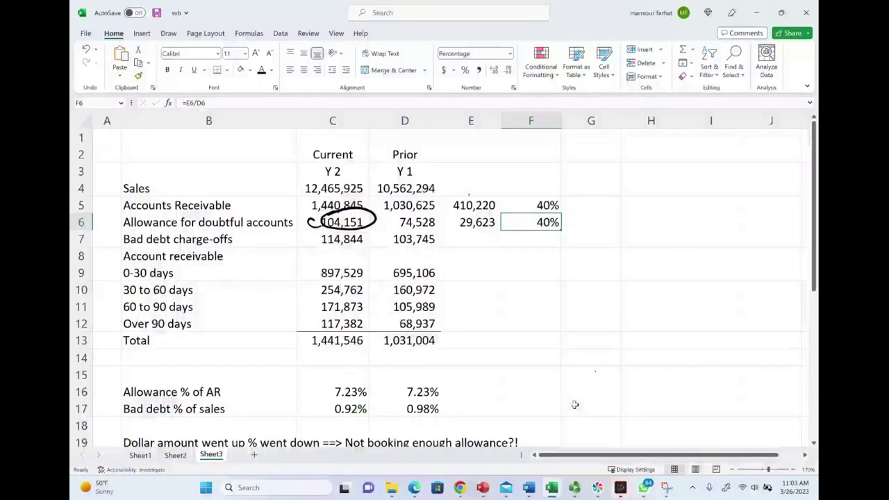
{"action": "left_click", "coordinate": [516, 327]}
{"action": "key", "text": "ctrl+z"}
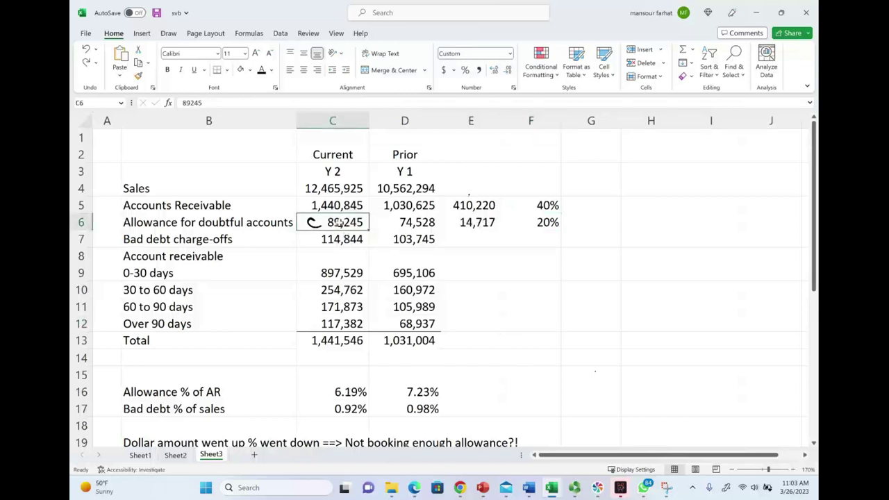
- Circle the current-year allowance in C6 and its change percentage in F6 in ink, and compare them with the past-due figures in row 31
{"action": "mouse_move", "coordinate": [349, 209]}
{"action": "left_mouse_down"}
{"action": "mouse_move", "coordinate": [346, 236]}
{"action": "mouse_move", "coordinate": [344, 212]}
{"action": "left_mouse_up"}
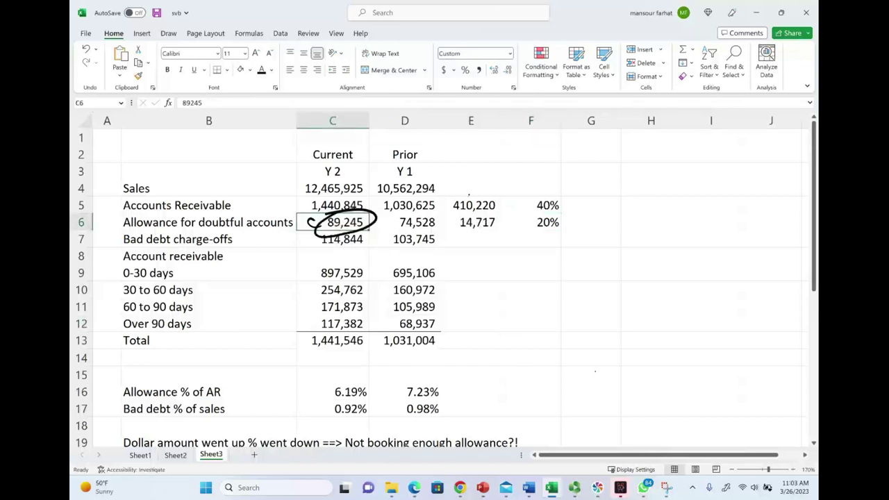
{"action": "mouse_move", "coordinate": [552, 211]}
{"action": "left_mouse_down"}
{"action": "mouse_move", "coordinate": [529, 236]}
{"action": "mouse_move", "coordinate": [560, 208]}
{"action": "left_mouse_up"}
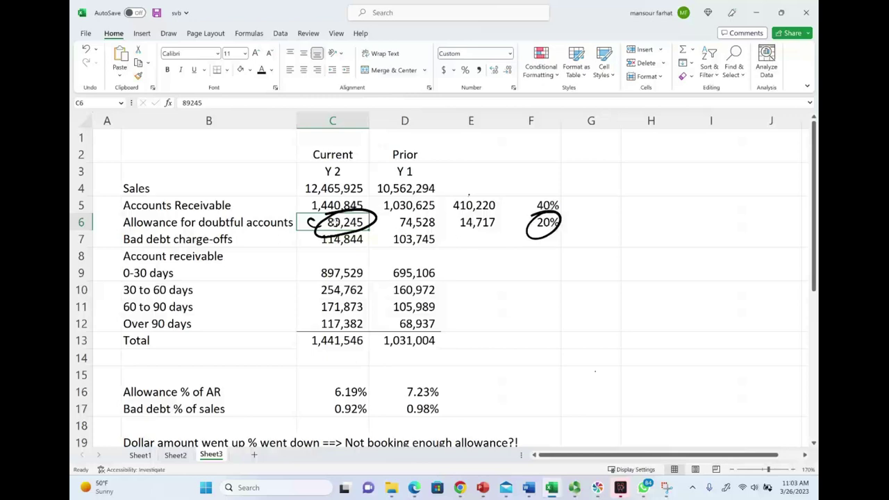
{"action": "scroll", "coordinate": [334, 223], "scroll_direction": "down", "scroll_amount": 5}
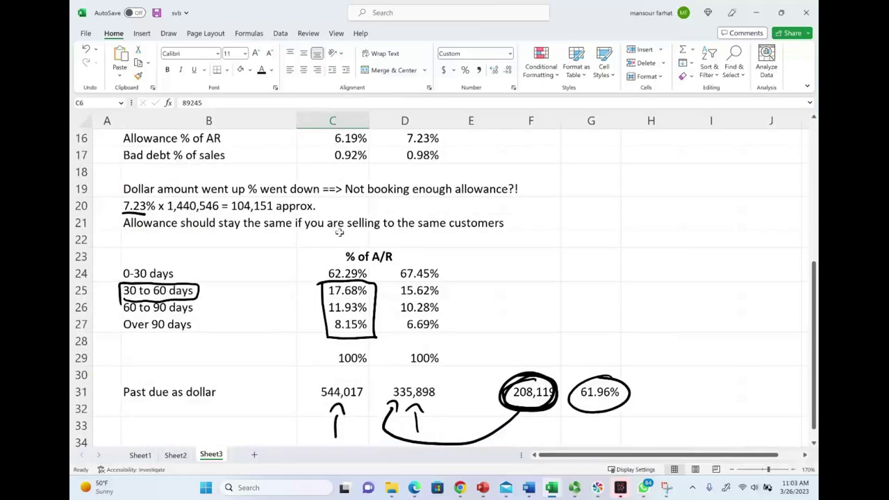
- Delete the ink circles around C6 and F6 and the ink boxes around C25:C27 and the 30 to 60 days label
{"action": "scroll", "coordinate": [342, 254], "scroll_direction": "up", "scroll_amount": 5}
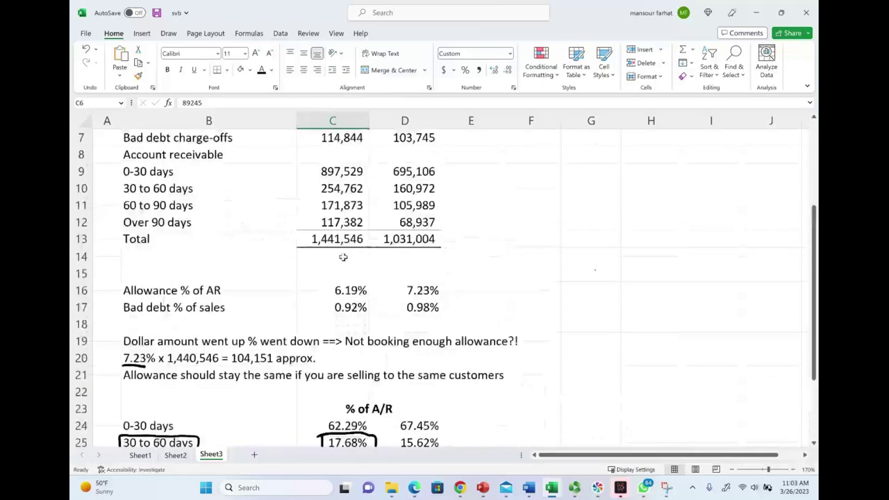
{"action": "left_click", "coordinate": [363, 231]}
{"action": "key", "text": "Delete"}
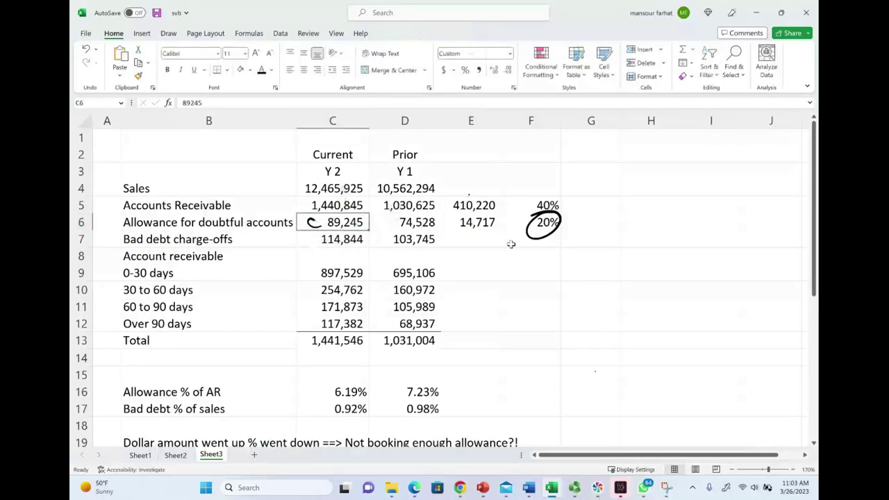
{"action": "left_click", "coordinate": [531, 237]}
{"action": "key", "text": "Delete"}
{"action": "scroll", "coordinate": [532, 261], "scroll_direction": "down", "scroll_amount": 4}
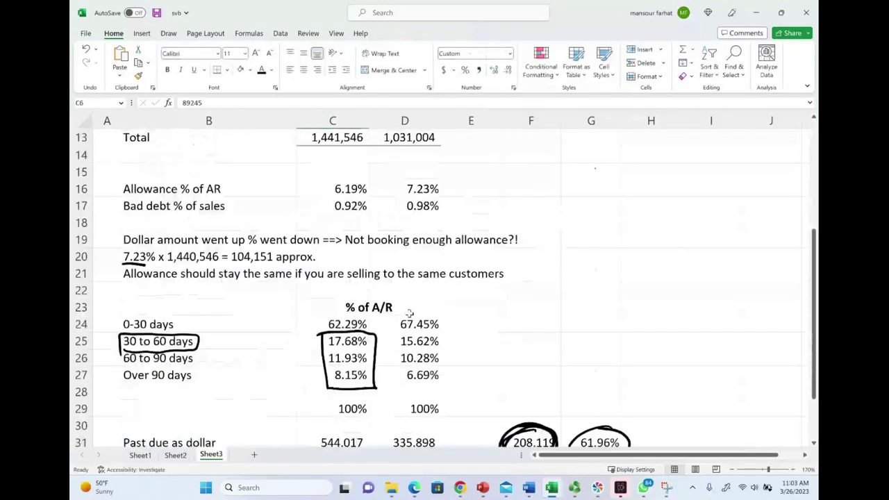
{"action": "left_click", "coordinate": [374, 351]}
{"action": "key", "text": "Delete"}
{"action": "left_click", "coordinate": [199, 342]}
{"action": "key", "text": "Delete"}
- Delete the ink circles around F31 and G31 and the arrows below the past-due amounts in row 31
{"action": "scroll", "coordinate": [440, 411], "scroll_direction": "down", "scroll_amount": 1}
{"action": "left_click", "coordinate": [528, 378]}
{"action": "key", "text": "Delete"}
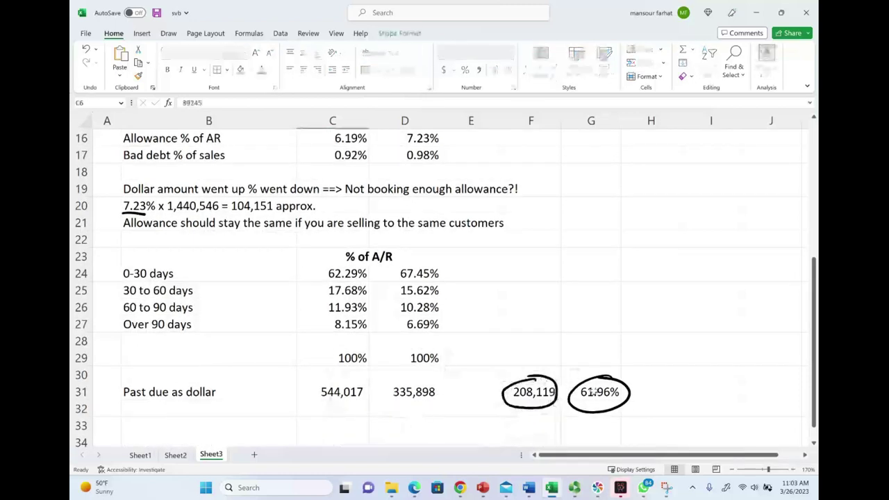
{"action": "left_click", "coordinate": [603, 386]}
{"action": "left_click", "coordinate": [601, 379]}
{"action": "key", "text": "Delete"}
{"action": "left_click", "coordinate": [551, 379]}
{"action": "key", "text": "Delete"}
- Circle the current-year allowance for doubtful accounts in C6 in ink
{"action": "scroll", "coordinate": [482, 369], "scroll_direction": "up", "scroll_amount": 5}
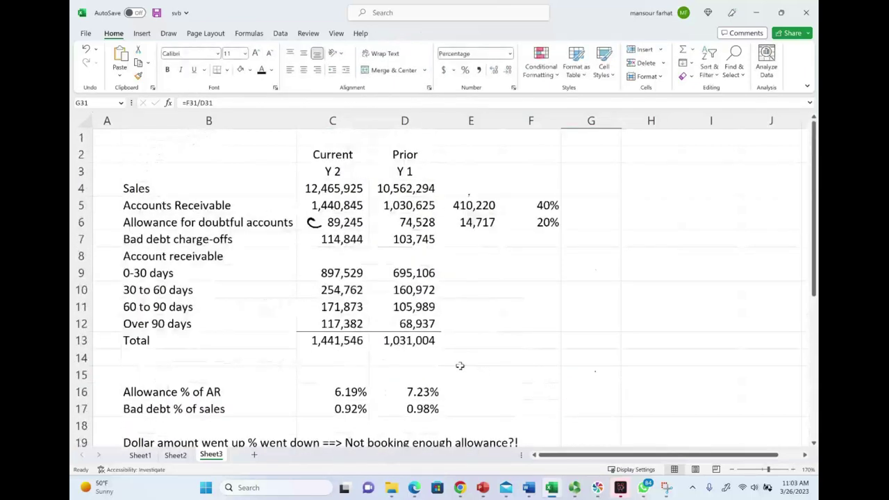
{"action": "mouse_move", "coordinate": [355, 207]}
{"action": "left_mouse_down"}
{"action": "mouse_move", "coordinate": [327, 237]}
{"action": "mouse_move", "coordinate": [363, 216]}
{"action": "left_mouse_up"}
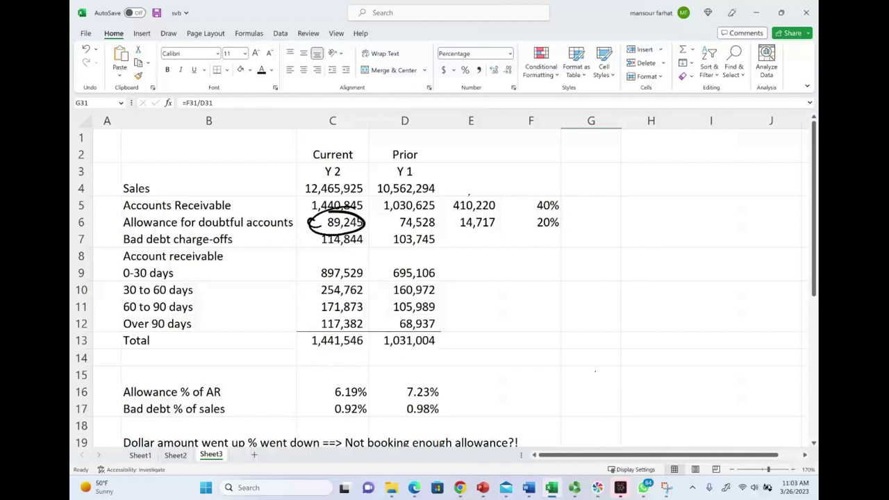
- Sketch a few ink strokes in the blank cells of columns E and F around rows 9 and 10, and remove them
{"action": "mouse_move", "coordinate": [470, 265]}
{"action": "left_mouse_down"}
{"action": "mouse_move", "coordinate": [470, 283]}
{"action": "mouse_move", "coordinate": [489, 267]}
{"action": "mouse_move", "coordinate": [524, 268]}
{"action": "left_mouse_up"}
{"action": "left_click_drag", "start_coordinate": [519, 261], "coordinate": [519, 275]}
{"action": "mouse_move", "coordinate": [465, 288]}
{"action": "left_mouse_down"}
{"action": "mouse_move", "coordinate": [553, 285]}
{"action": "mouse_move", "coordinate": [488, 256]}
{"action": "left_mouse_up"}
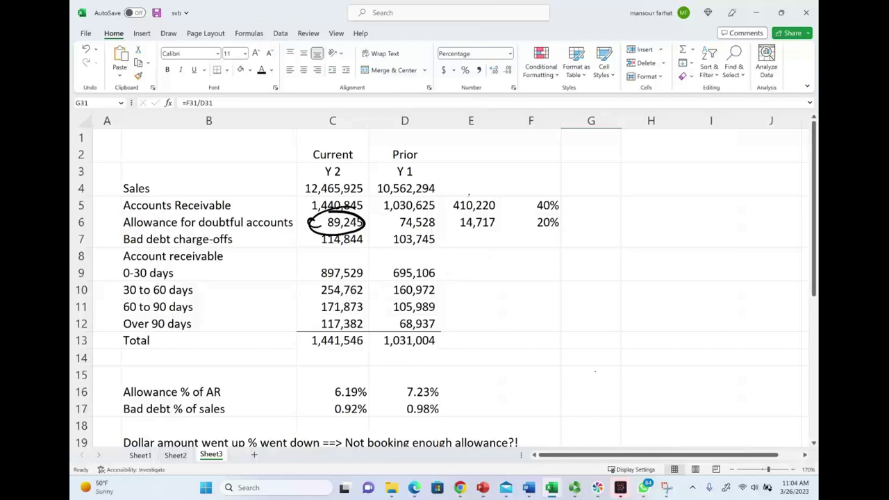